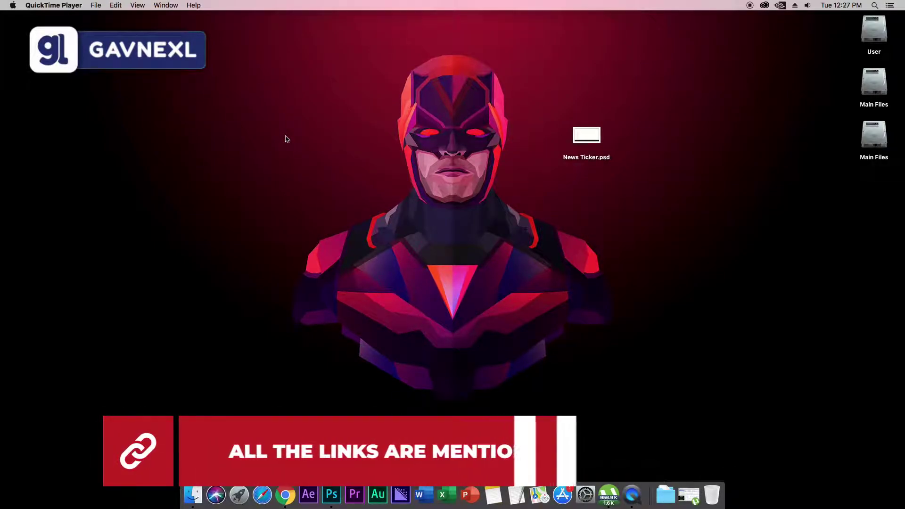
{"action": "left_click_drag", "start_coordinate": [636, 87], "coordinate": [563, 219]}
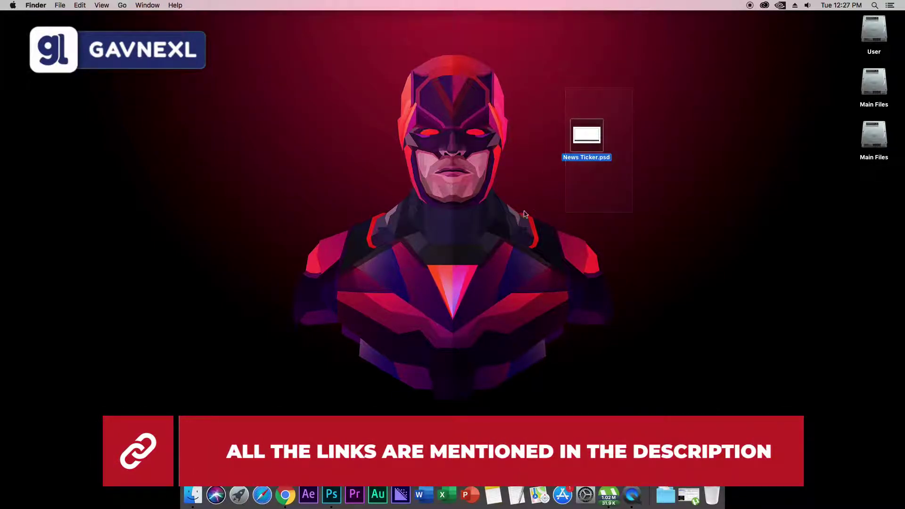
{"action": "left_click", "coordinate": [515, 163]}
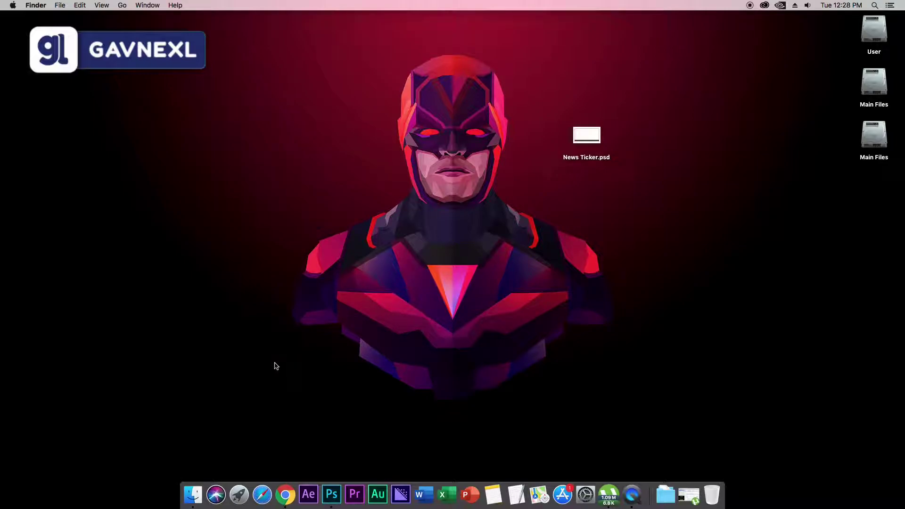
Switch to After Effects and create a new composition with a duration of 0:00:10:00
{"action": "left_click", "coordinate": [309, 494]}
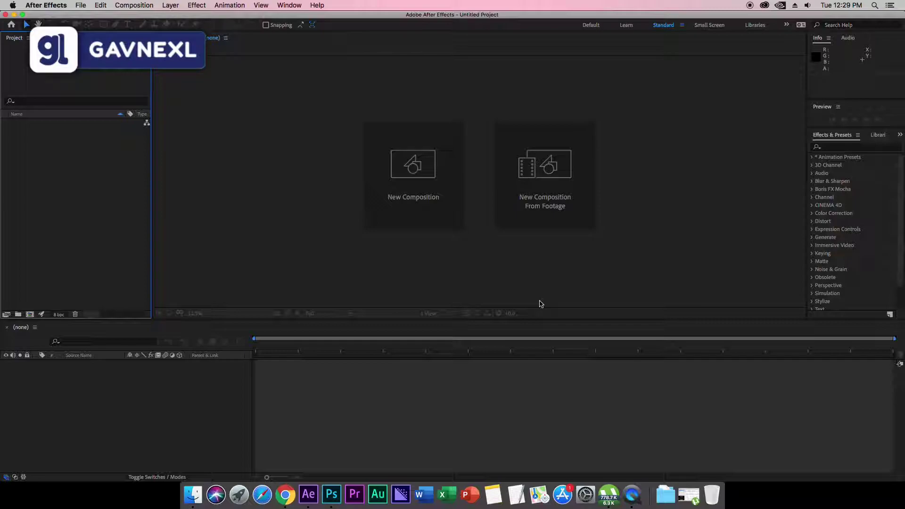
{"action": "left_click", "coordinate": [422, 185]}
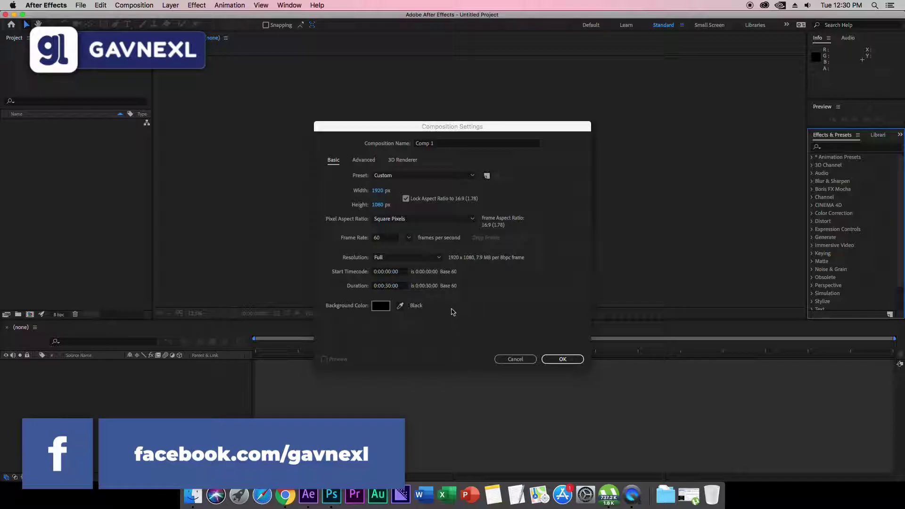
{"action": "left_click", "coordinate": [391, 286]}
{"action": "key", "text": "BackSpace"}
{"action": "key", "text": "BackSpace"}
{"action": "key", "text": "BackSpace"}
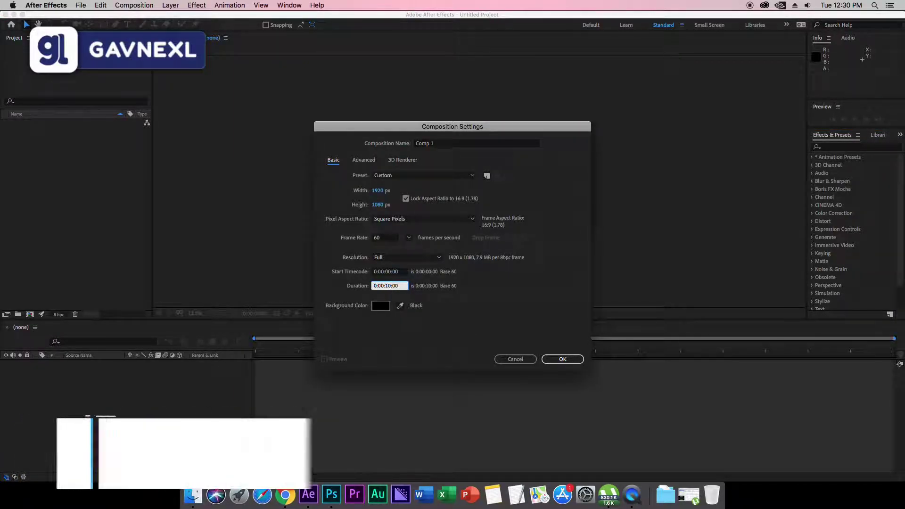
{"action": "type", "text": "1000"}
{"action": "key", "text": "Tab"}
{"action": "key", "text": "Return"}
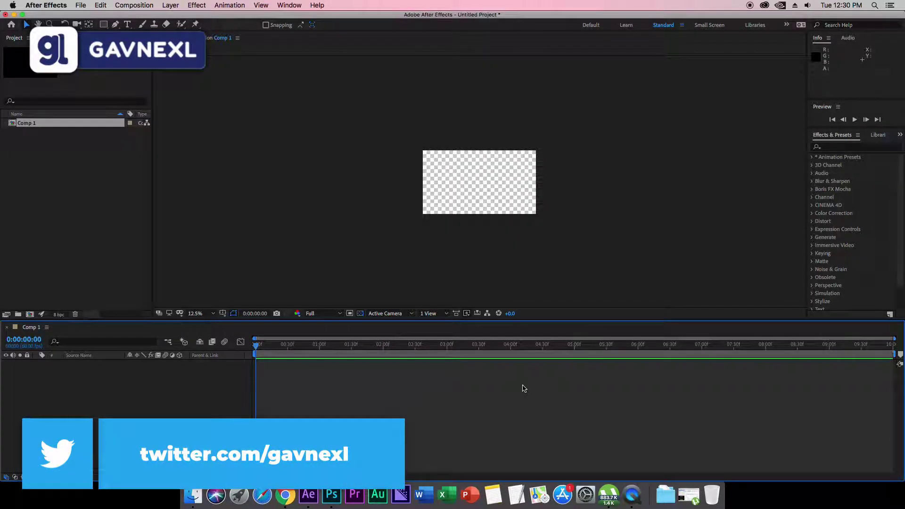
Import News Ticker.psd from the Desktop as a composition with editable layer styles, and open the News Ticker composition
{"action": "left_click", "coordinate": [200, 314]}
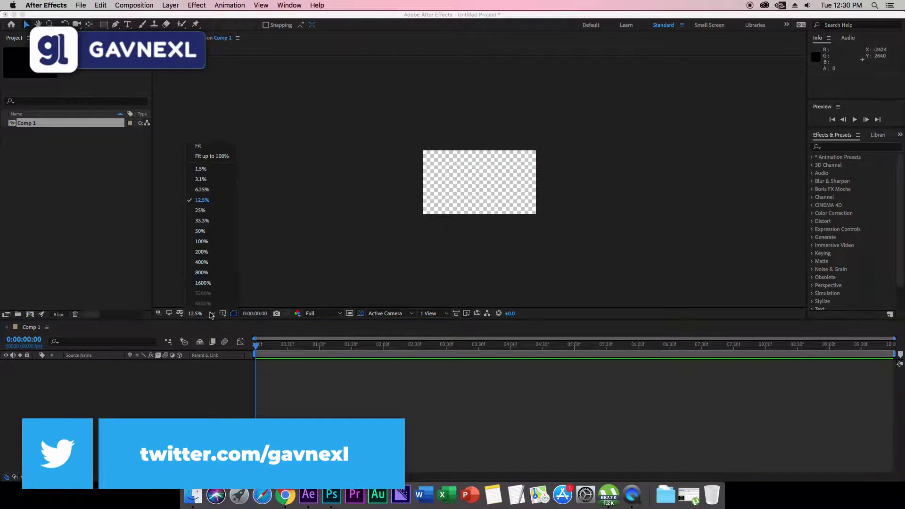
{"action": "left_click", "coordinate": [213, 154]}
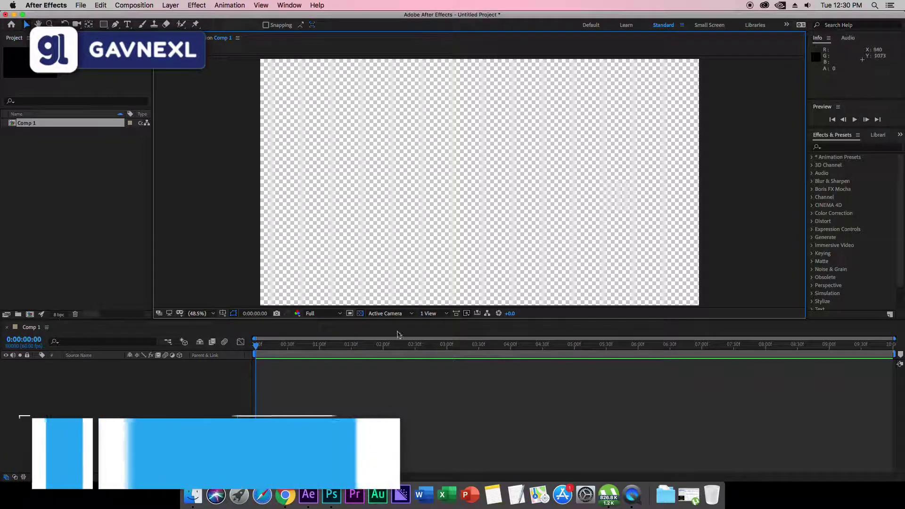
{"action": "left_click", "coordinate": [79, 6]}
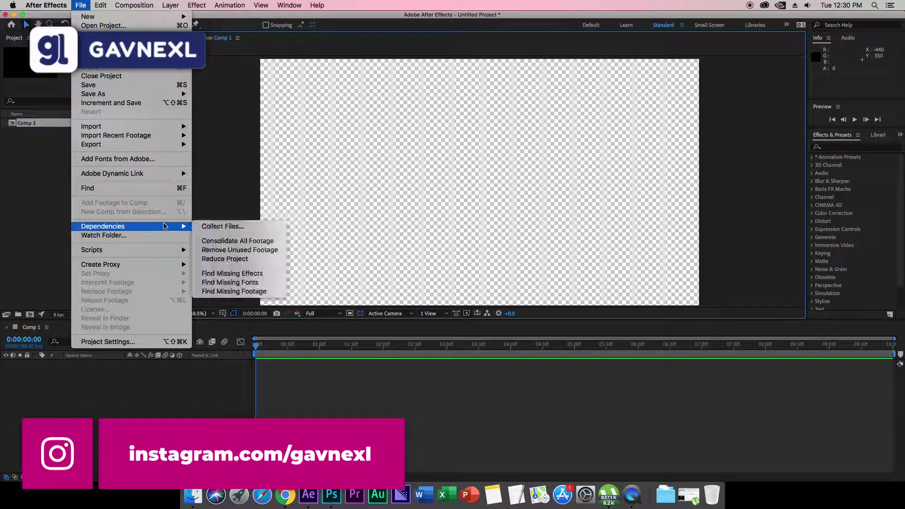
{"action": "mouse_move", "coordinate": [149, 127]}
{"action": "left_click", "coordinate": [227, 127]}
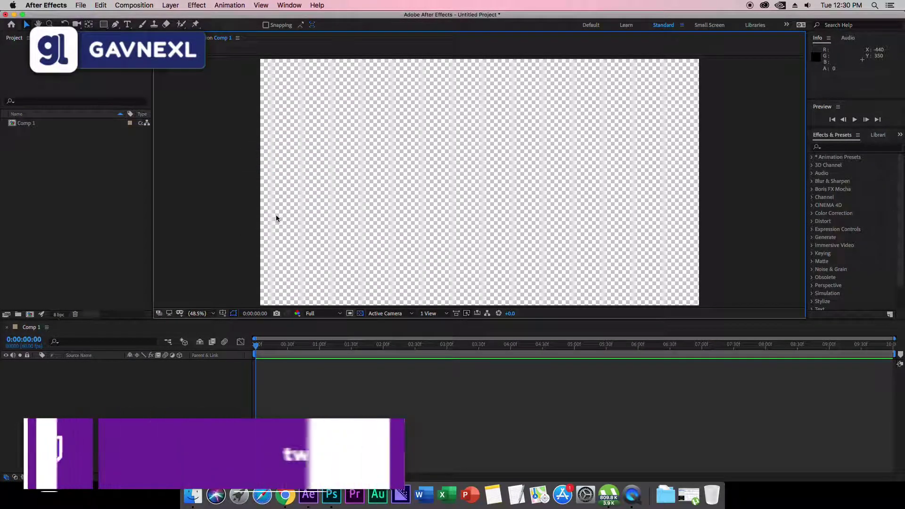
{"action": "left_click", "coordinate": [320, 129]}
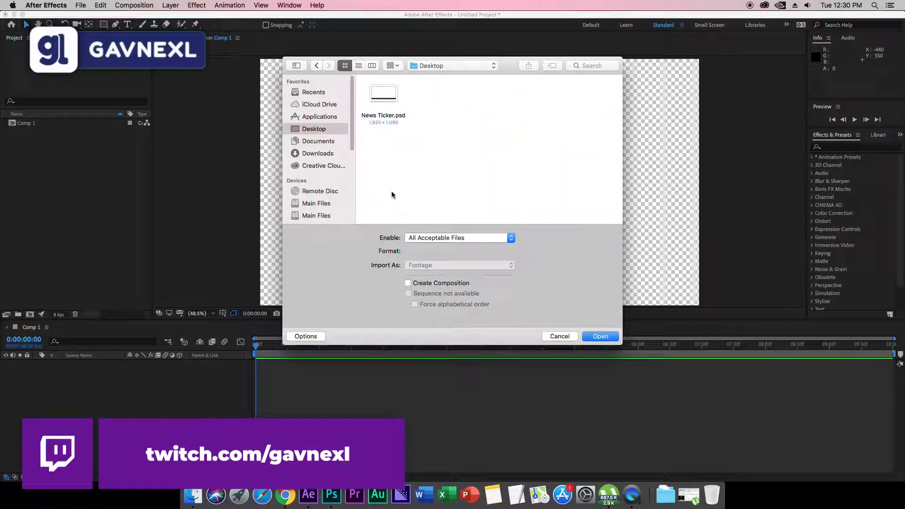
{"action": "left_click", "coordinate": [599, 336]}
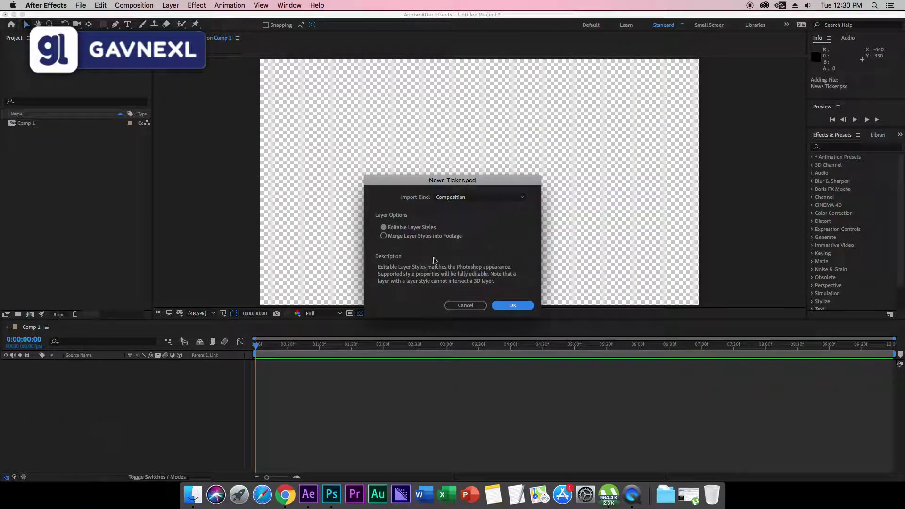
{"action": "left_click", "coordinate": [480, 199]}
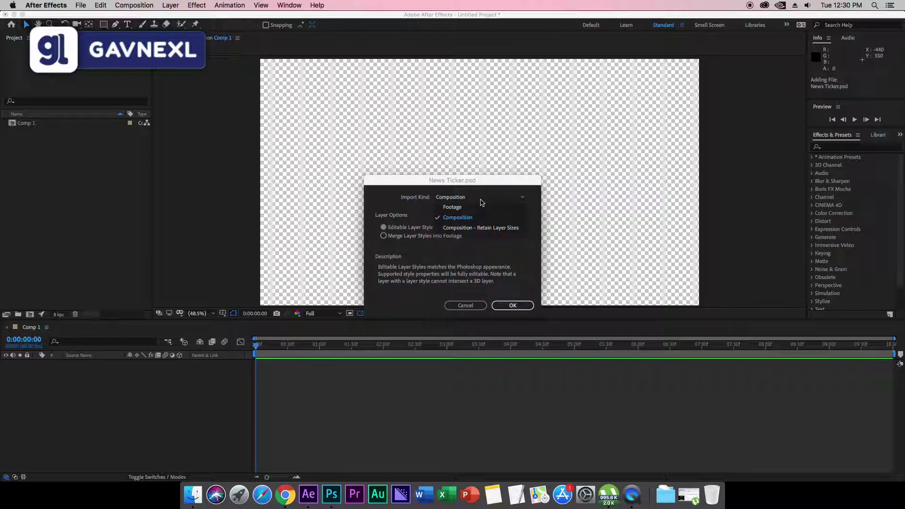
{"action": "left_click", "coordinate": [481, 202]}
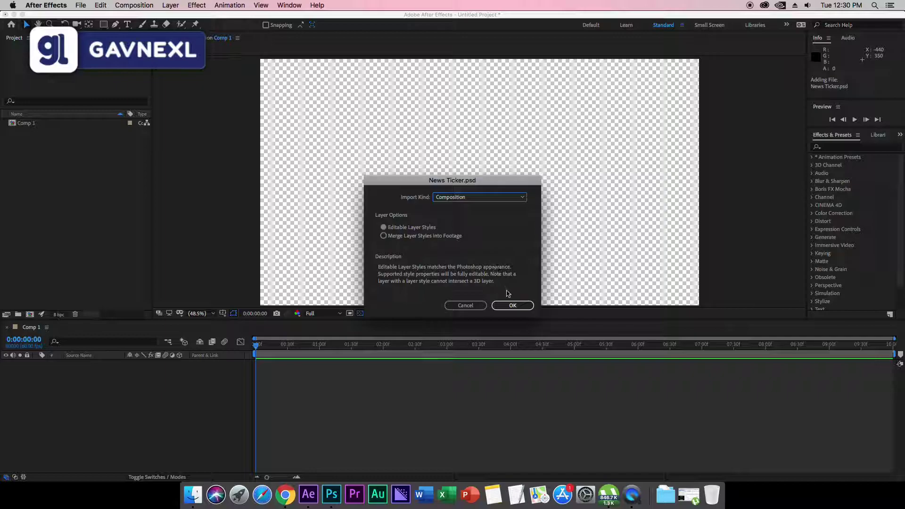
{"action": "left_click", "coordinate": [511, 306]}
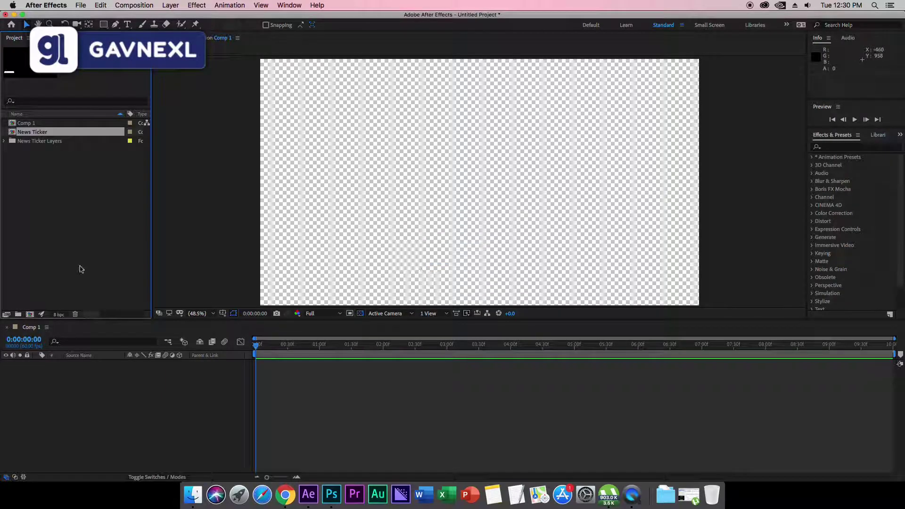
{"action": "double_click", "coordinate": [68, 133]}
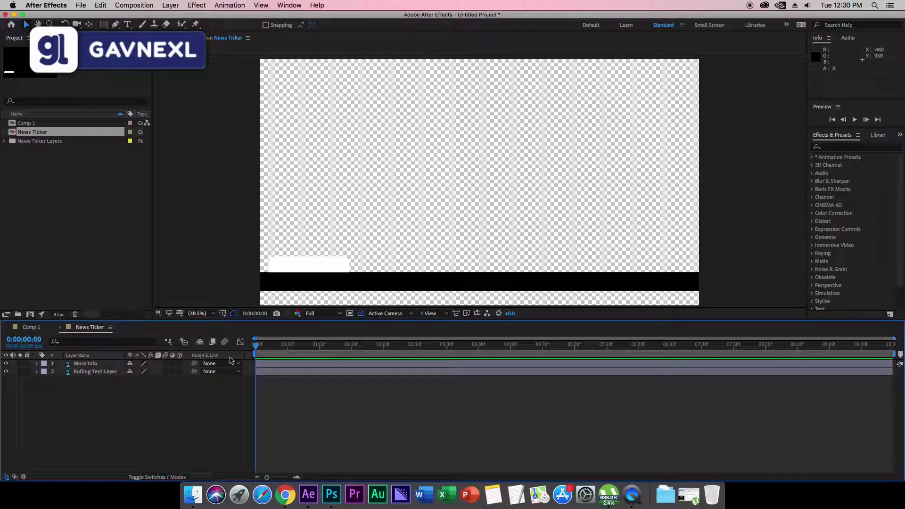
Toggle the visibility of the Rolling Text Layer off and on to identify which graphic it holds
{"action": "mouse_move", "coordinate": [255, 345]}
{"action": "left_mouse_down"}
{"action": "mouse_move", "coordinate": [509, 345]}
{"action": "mouse_move", "coordinate": [255, 346]}
{"action": "left_mouse_up"}
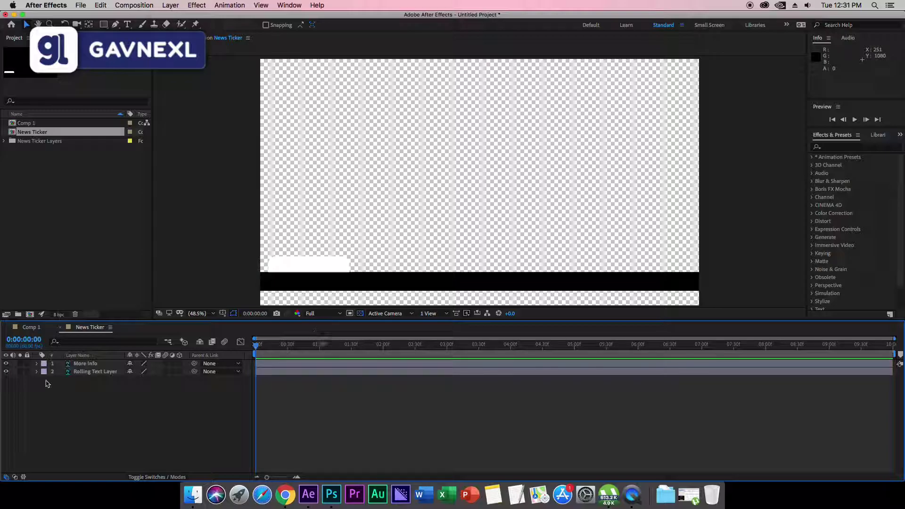
{"action": "left_click", "coordinate": [7, 373]}
{"action": "left_click", "coordinate": [7, 373]}
{"action": "left_click", "coordinate": [6, 373]}
{"action": "left_click", "coordinate": [7, 372]}
Add Position keyframes to the Rolling Text Layer at 0:00:00:00 and 0:00:01:00
{"action": "left_click", "coordinate": [94, 372]}
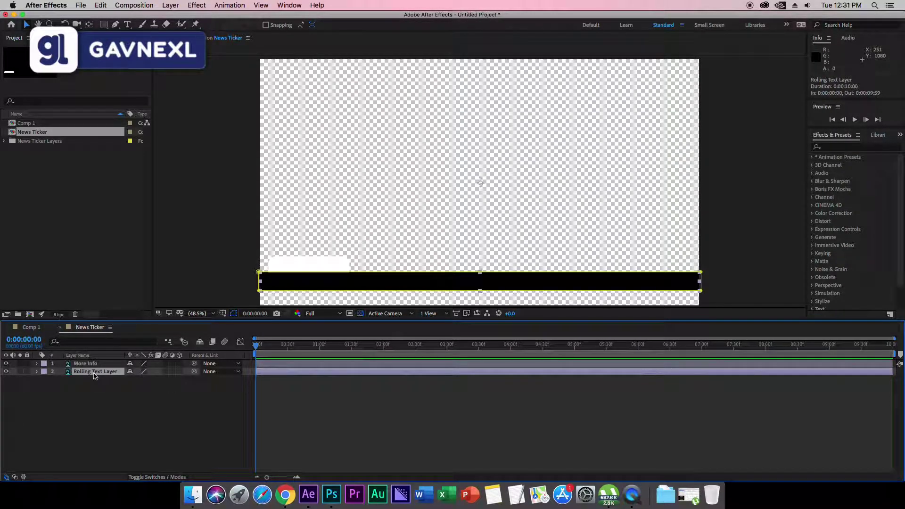
{"action": "key", "text": "p"}
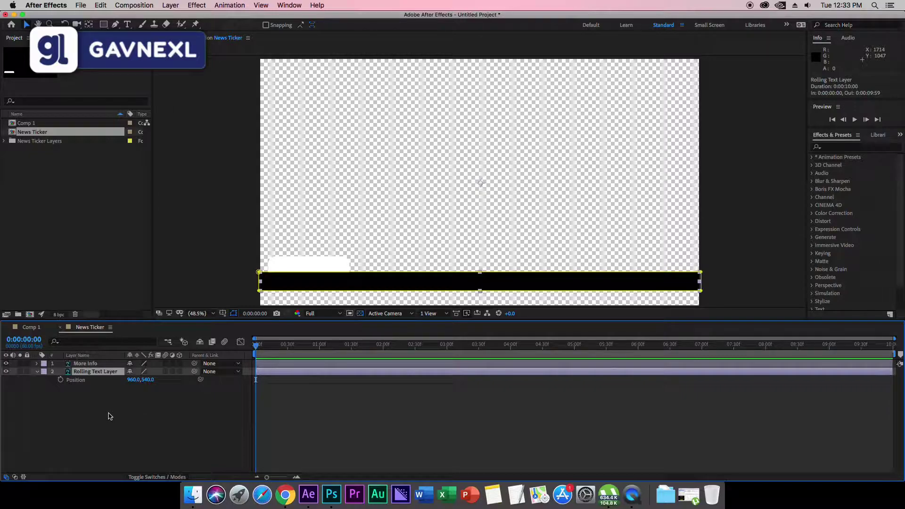
{"action": "left_click", "coordinate": [60, 379]}
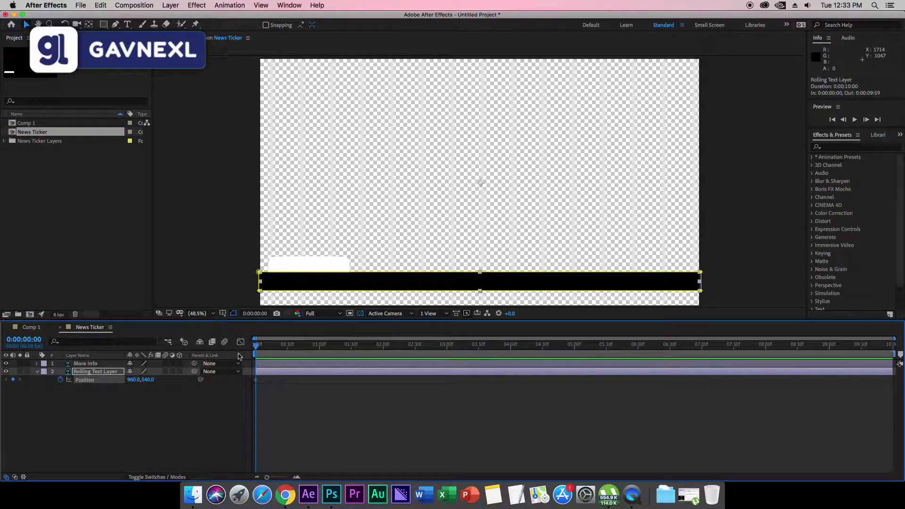
{"action": "left_click_drag", "start_coordinate": [256, 347], "coordinate": [321, 346]}
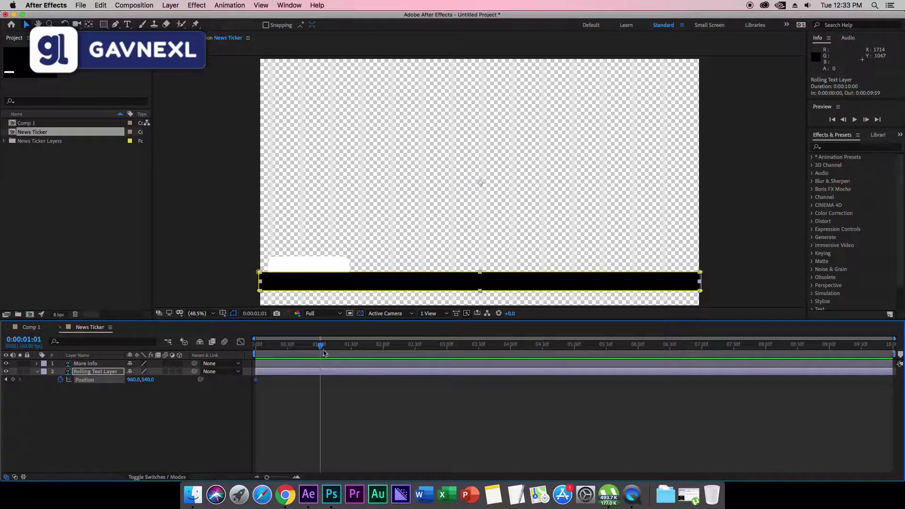
{"action": "left_click_drag", "start_coordinate": [321, 347], "coordinate": [319, 346]}
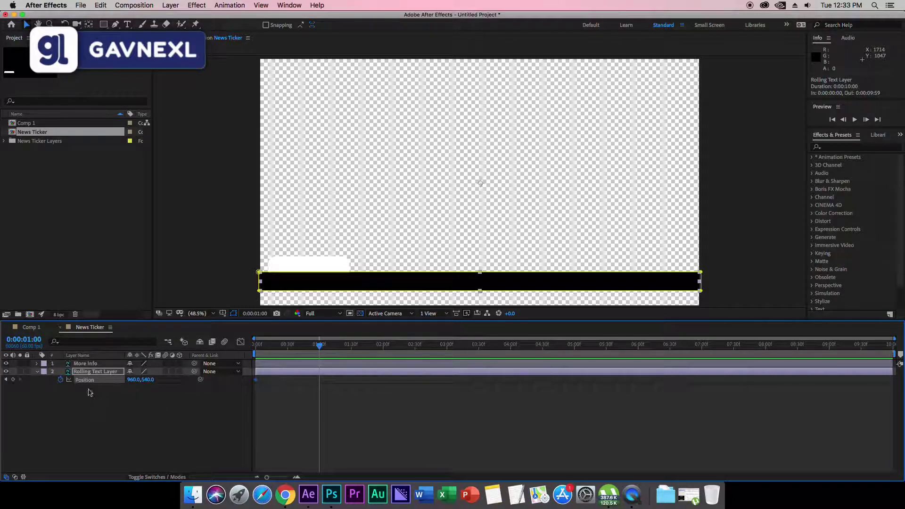
{"action": "left_click", "coordinate": [13, 380]}
At 0:00:00:00, set the Rolling Text Layer's horizontal position to 2914 so the black bar starts beyond the frame's right edge
{"action": "left_click_drag", "start_coordinate": [319, 348], "coordinate": [256, 355]}
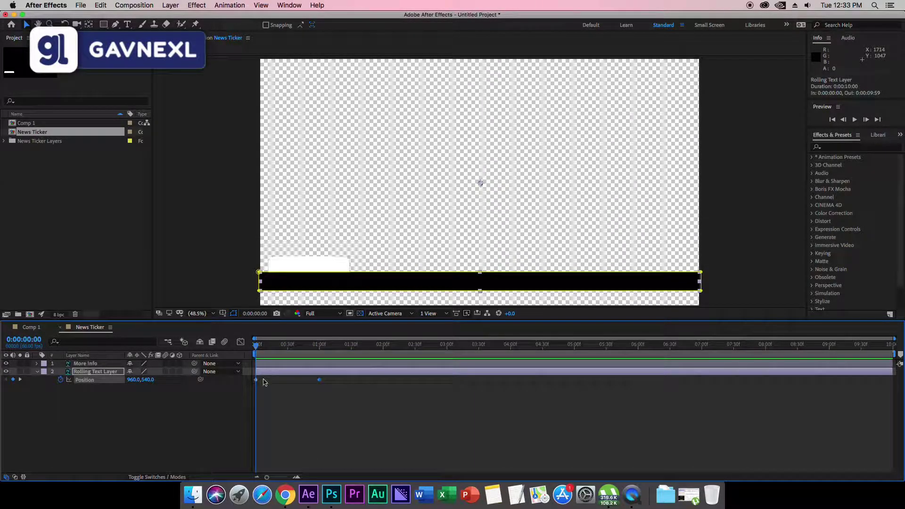
{"action": "left_click", "coordinate": [255, 379]}
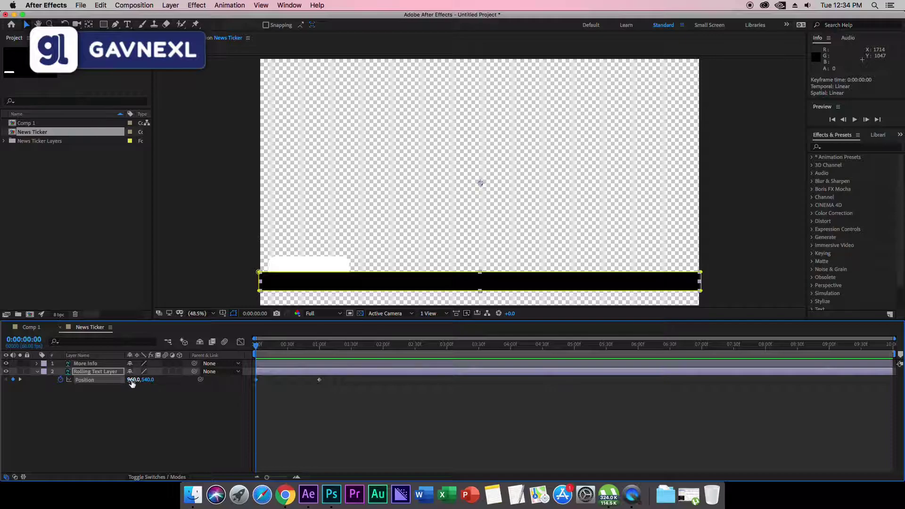
{"action": "mouse_move", "coordinate": [134, 380]}
{"action": "left_mouse_down"}
{"action": "mouse_move", "coordinate": [124, 387]}
{"action": "mouse_move", "coordinate": [142, 386]}
{"action": "left_mouse_up"}
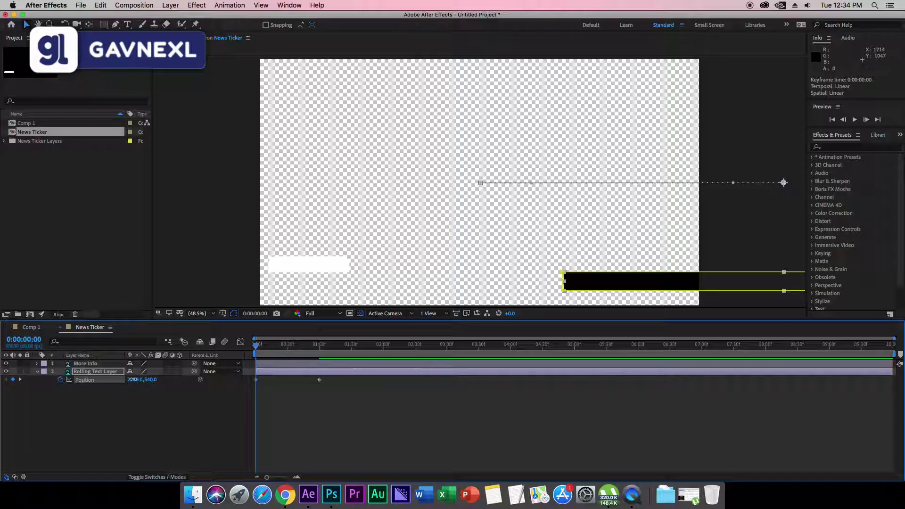
{"action": "left_click_drag", "start_coordinate": [132, 379], "coordinate": [429, 380]}
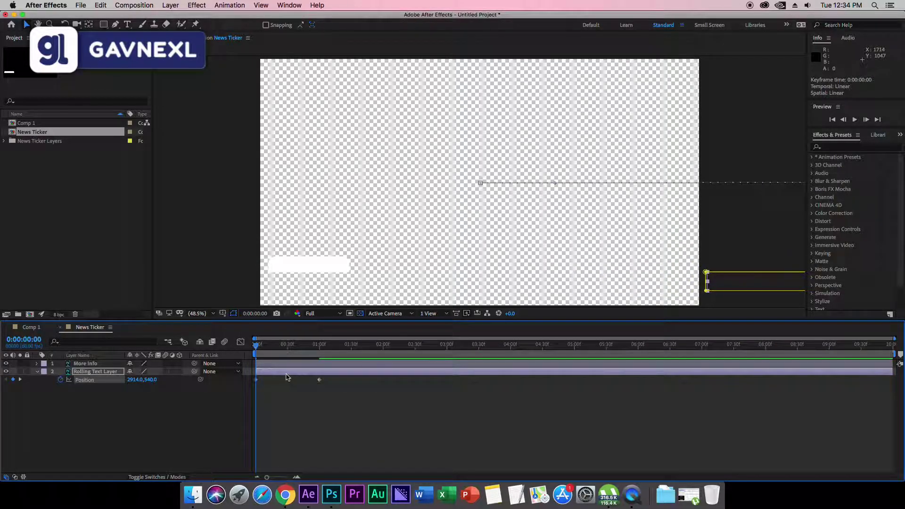
Preview the slide-in animation of the black bar from the start of the timeline
{"action": "mouse_move", "coordinate": [257, 349]}
{"action": "left_mouse_down"}
{"action": "mouse_move", "coordinate": [336, 353]}
{"action": "mouse_move", "coordinate": [257, 353]}
{"action": "left_mouse_up"}
{"action": "key", "text": "space"}
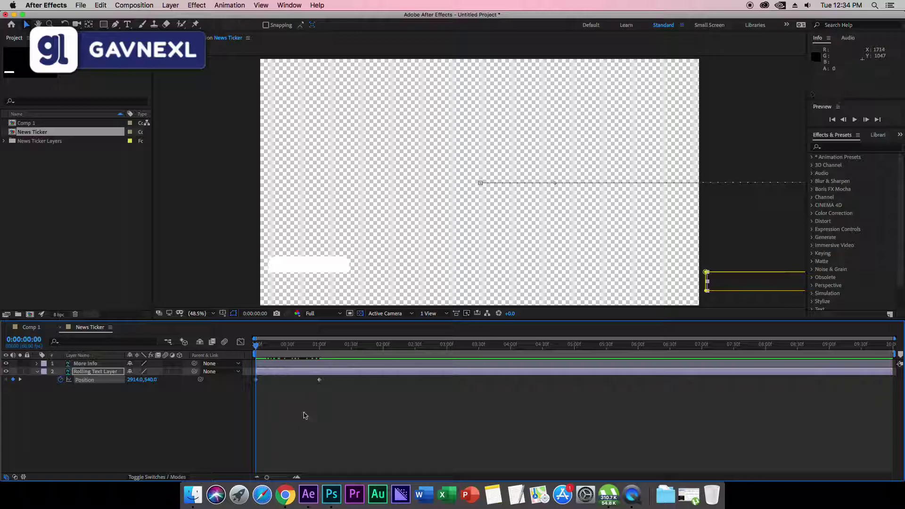
{"action": "key", "text": "space"}
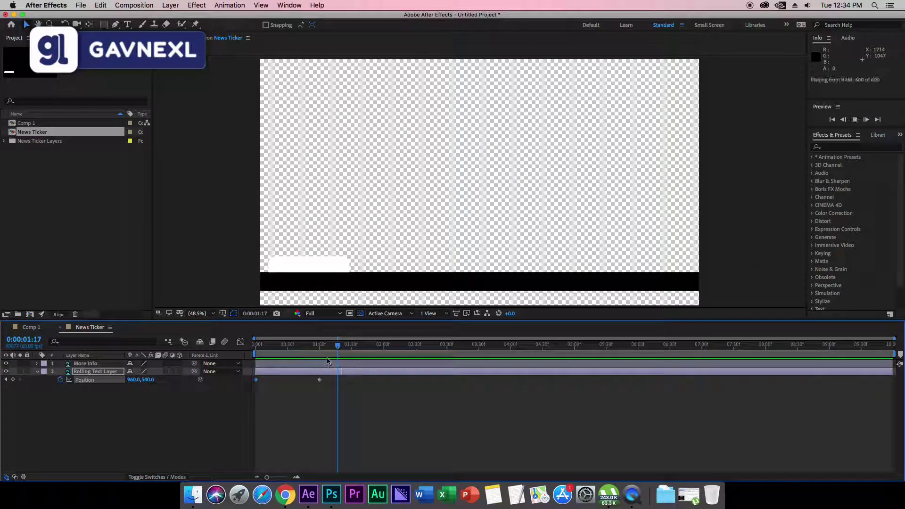
{"action": "key", "text": "space"}
{"action": "key", "text": "space"}
Move the Rolling Text Layer's second Position keyframe to 0:00:00:31 and preview the faster slide-in
{"action": "left_click_drag", "start_coordinate": [375, 349], "coordinate": [289, 352]}
{"action": "left_click_drag", "start_coordinate": [321, 382], "coordinate": [290, 383]}
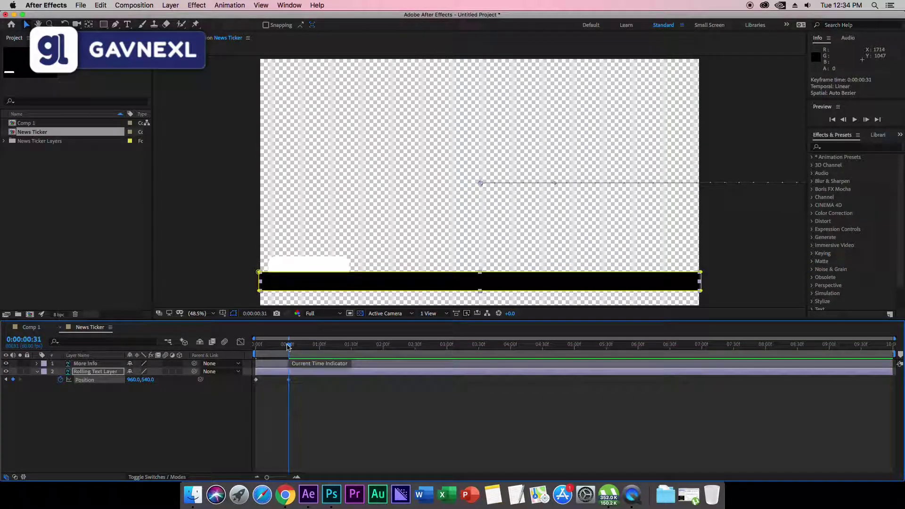
{"action": "key", "text": "space"}
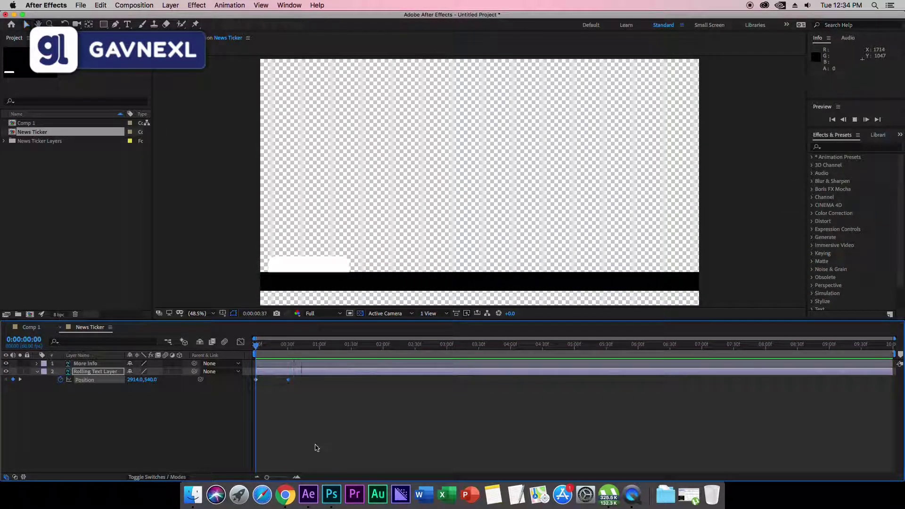
{"action": "key", "text": "space"}
Move the Rolling Text Layer's second Position keyframe to 0:00:00:14 and preview the animation
{"action": "left_click_drag", "start_coordinate": [267, 476], "coordinate": [276, 477]}
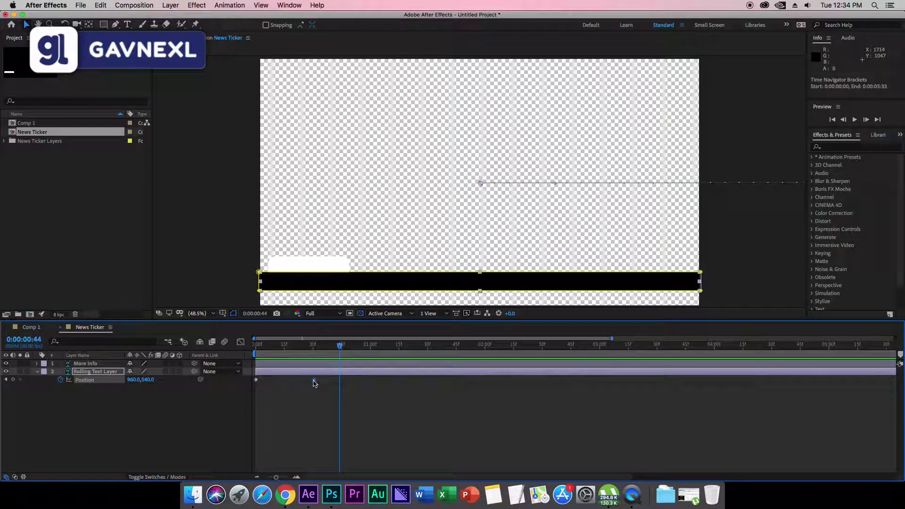
{"action": "left_click_drag", "start_coordinate": [315, 384], "coordinate": [286, 383]}
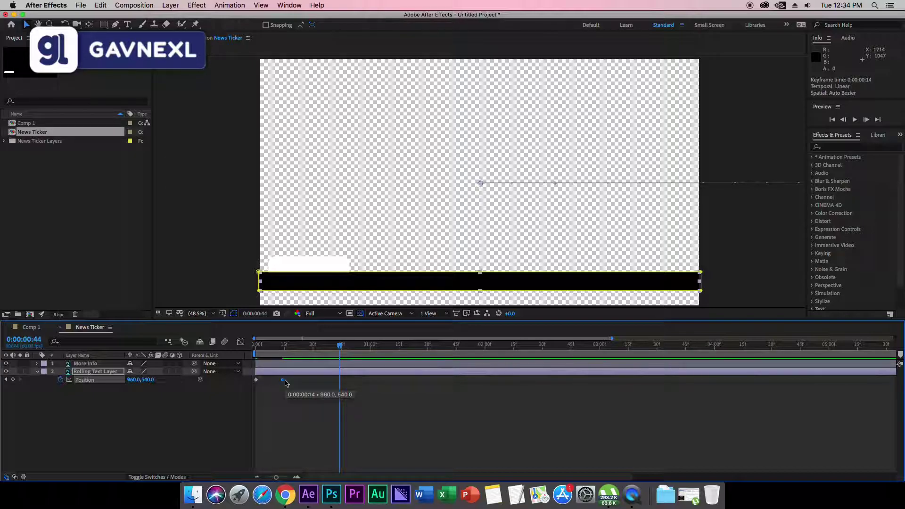
{"action": "key", "text": "space"}
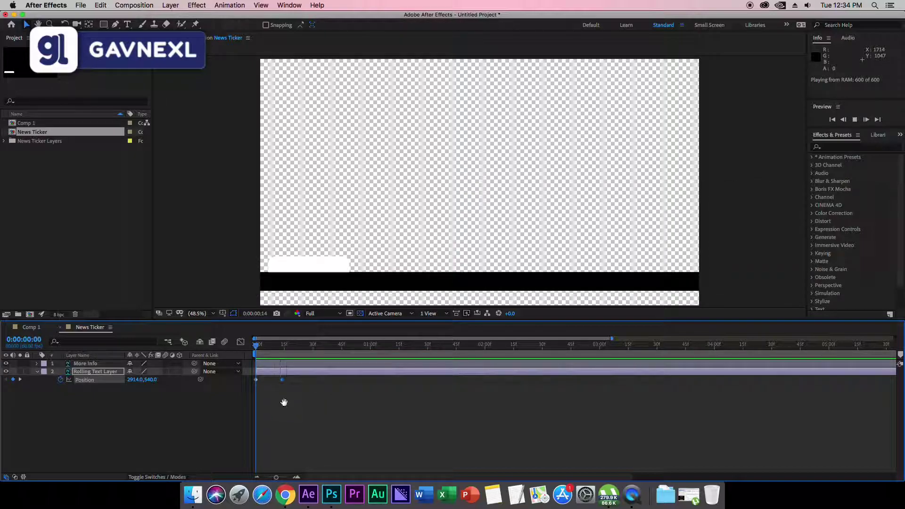
{"action": "key", "text": "space"}
Apply Easy Ease to both Position keyframes of the Rolling Text Layer
{"action": "left_click_drag", "start_coordinate": [284, 402], "coordinate": [252, 376]}
{"action": "key", "text": "F9"}
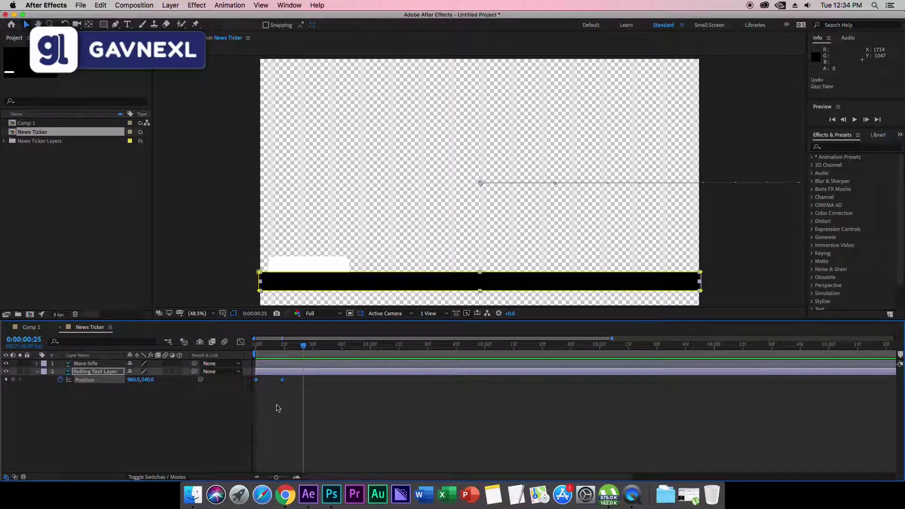
{"action": "right_click", "coordinate": [283, 381]}
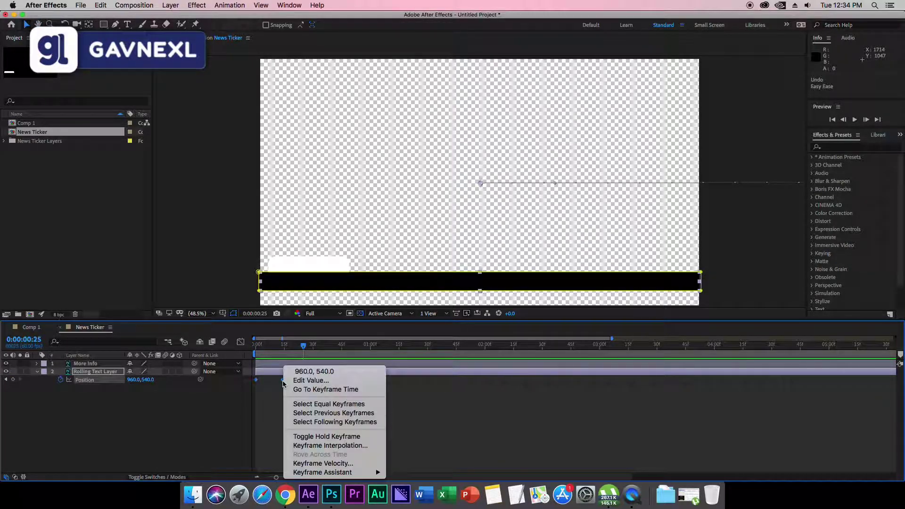
{"action": "mouse_move", "coordinate": [355, 473]}
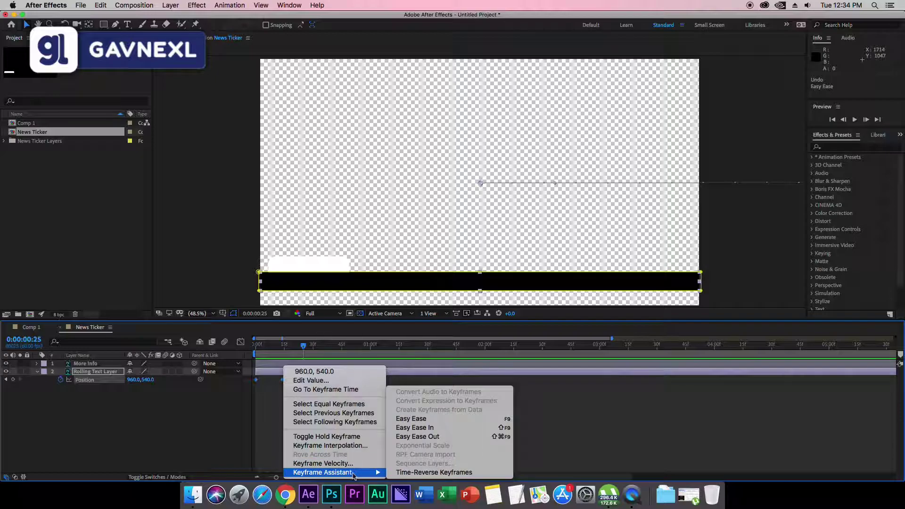
{"action": "left_click", "coordinate": [451, 419]}
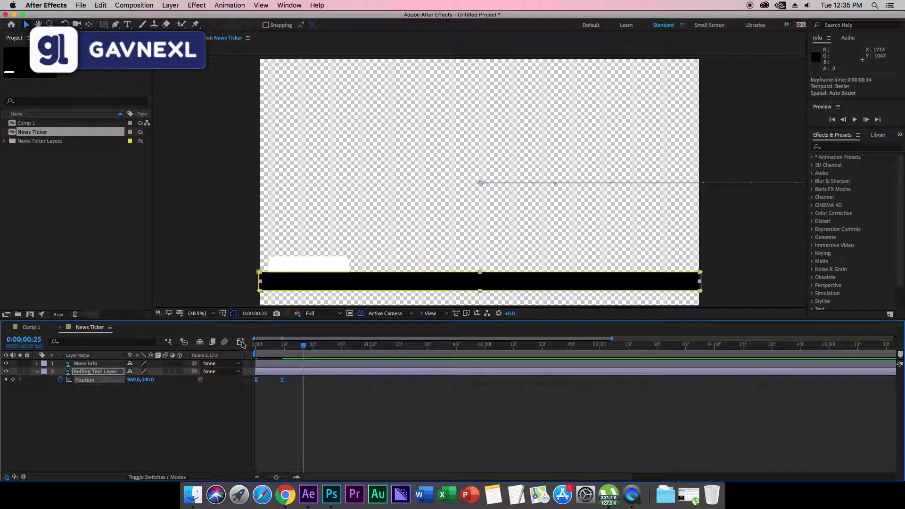
Reshape the Rolling Text Layer's Position speed graph so the bar moves fastest near the start and eases out slowly
{"action": "left_click", "coordinate": [240, 342]}
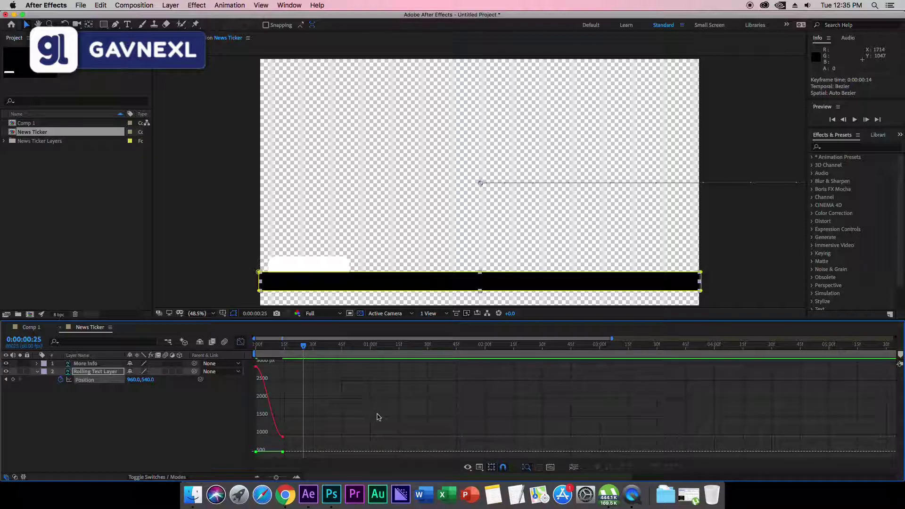
{"action": "left_click", "coordinate": [479, 468]}
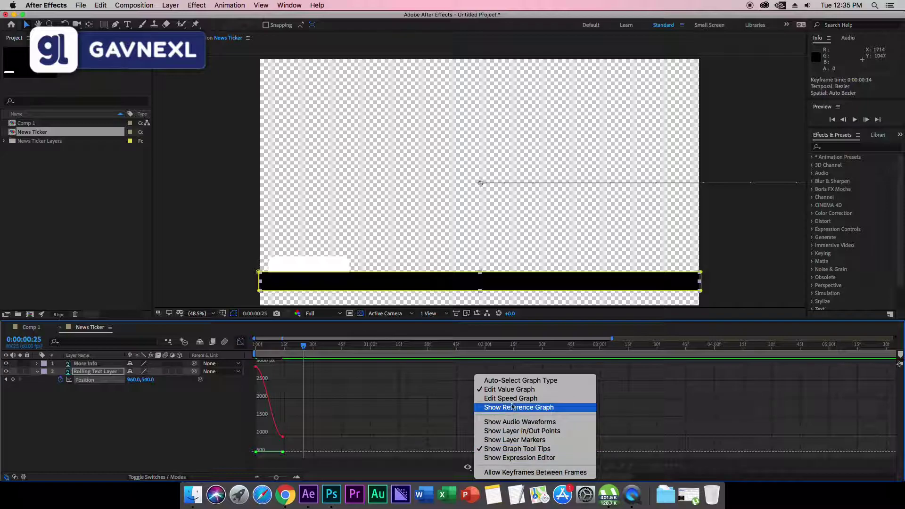
{"action": "left_click", "coordinate": [518, 401]}
{"action": "left_click_drag", "start_coordinate": [384, 363], "coordinate": [259, 398]}
{"action": "left_click", "coordinate": [241, 343]}
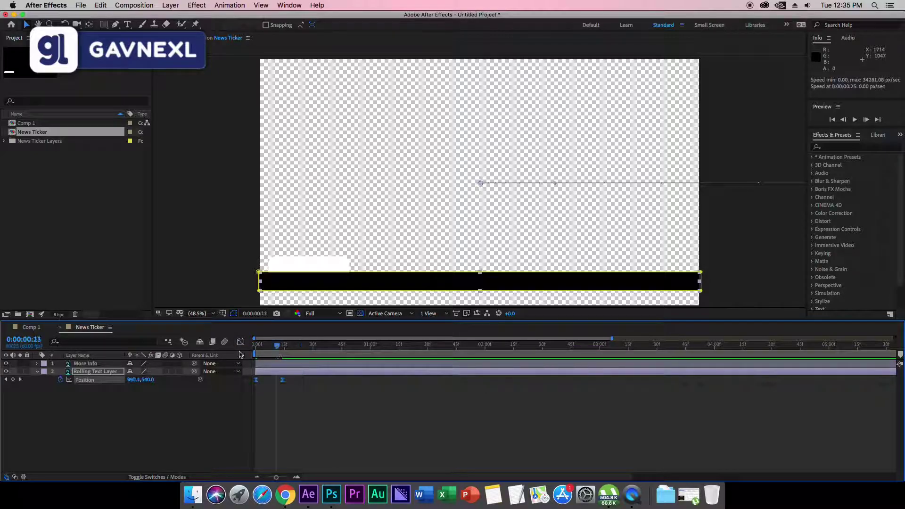
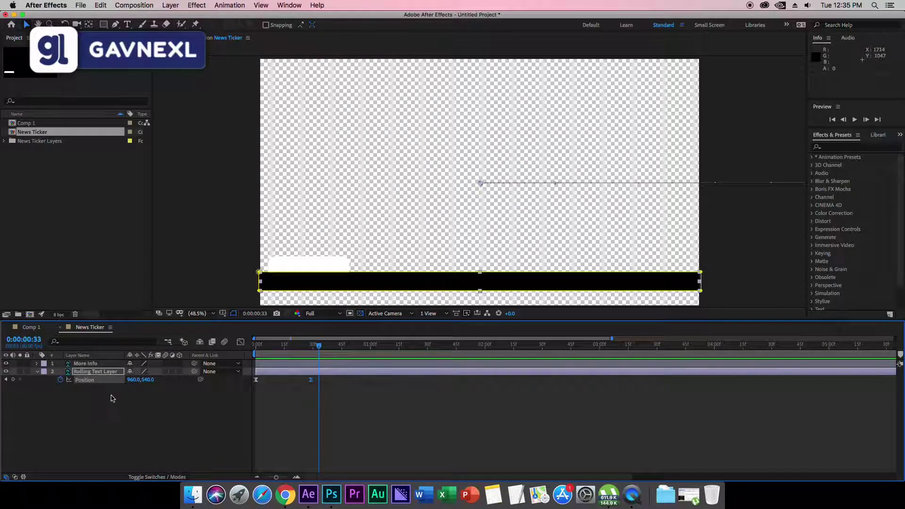
At 0:00:00:25, keyframe the More Info layer's Position with a horizontal value of 458, beyond the frame's left edge
{"action": "left_click", "coordinate": [94, 363]}
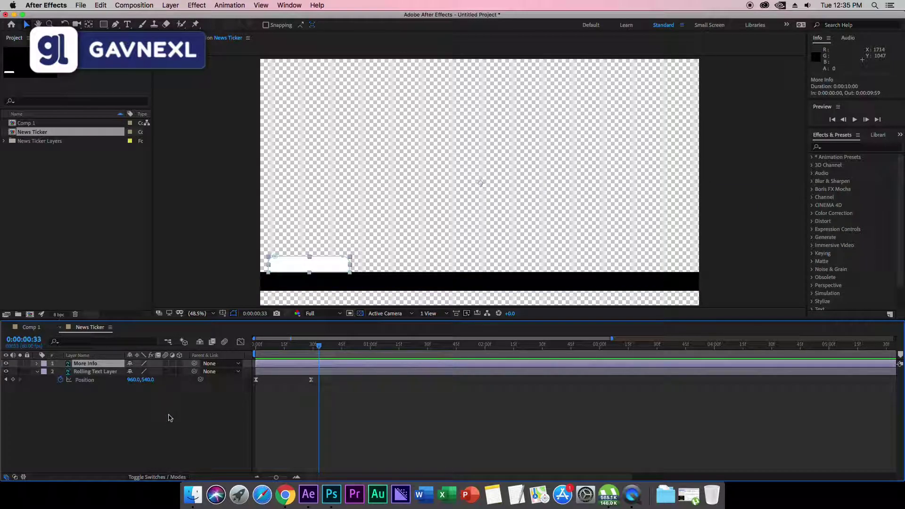
{"action": "key", "text": "p"}
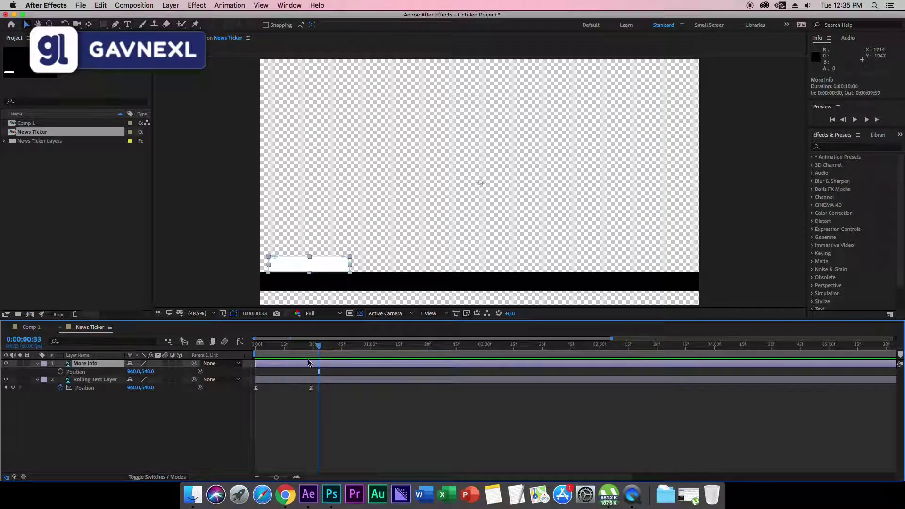
{"action": "mouse_move", "coordinate": [318, 349]}
{"action": "left_mouse_down"}
{"action": "mouse_move", "coordinate": [256, 352]}
{"action": "mouse_move", "coordinate": [303, 355]}
{"action": "left_mouse_up"}
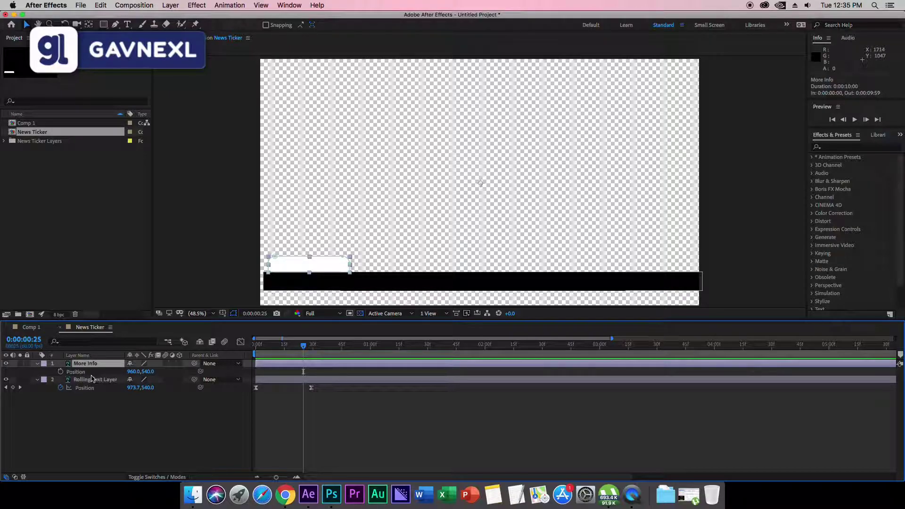
{"action": "left_click", "coordinate": [61, 373]}
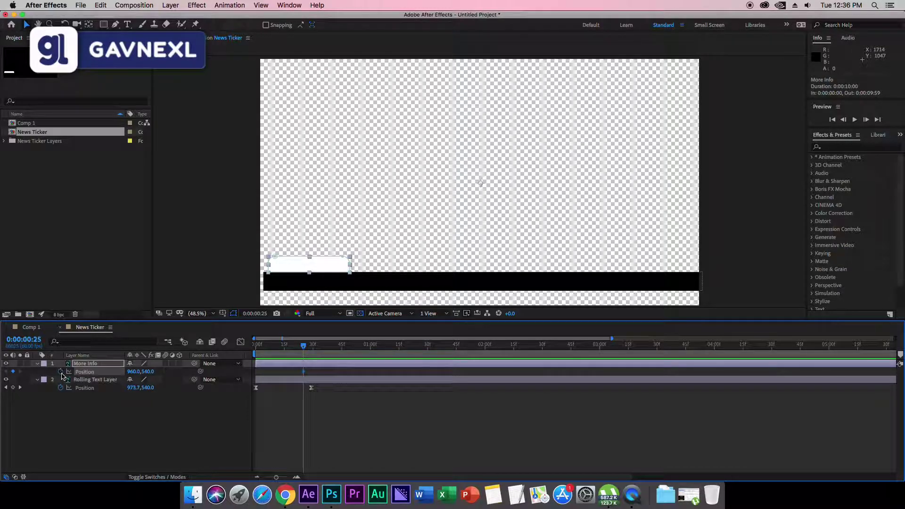
{"action": "left_click_drag", "start_coordinate": [137, 374], "coordinate": [2, 372]}
{"action": "left_click_drag", "start_coordinate": [140, 375], "coordinate": [36, 374]}
At 0:00:01:00, set the More Info layer's horizontal position to 960 as its second keyframe
{"action": "left_click_drag", "start_coordinate": [306, 349], "coordinate": [371, 351]}
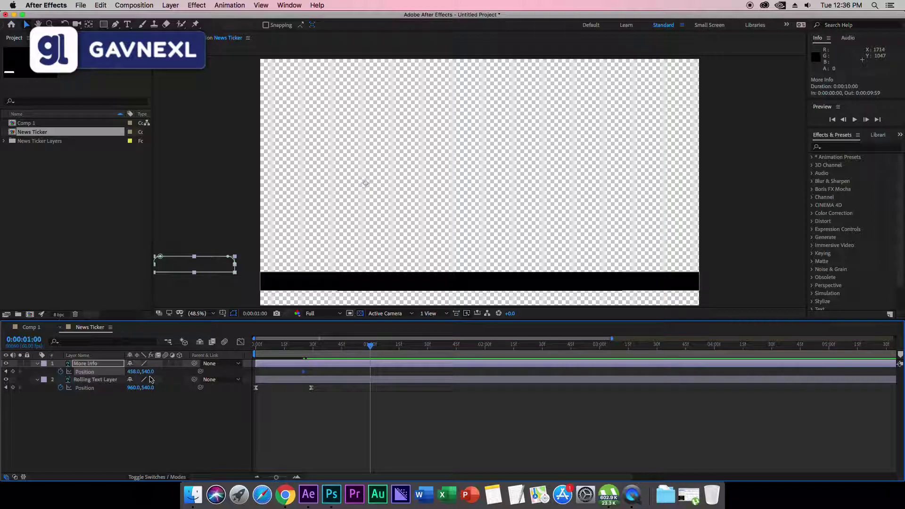
{"action": "left_click", "coordinate": [135, 371]}
{"action": "type", "text": "960"}
{"action": "key", "text": "Return"}
Apply Easy Ease to both Position keyframes of the More Info layer
{"action": "left_click_drag", "start_coordinate": [390, 375], "coordinate": [288, 382]}
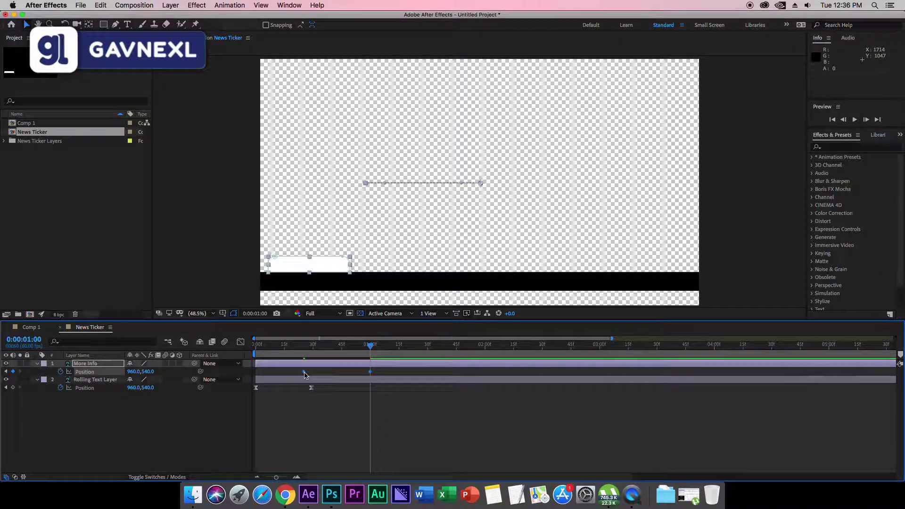
{"action": "right_click", "coordinate": [304, 375]}
{"action": "mouse_move", "coordinate": [380, 474]}
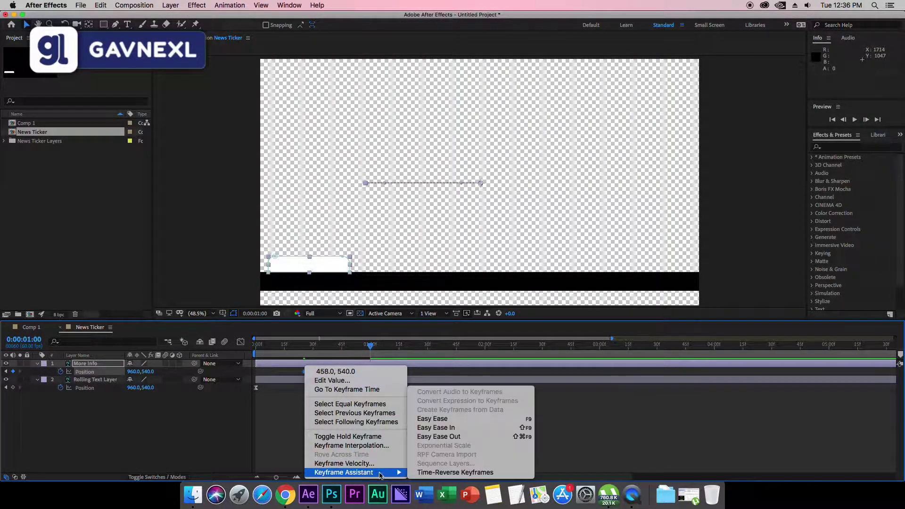
{"action": "left_click", "coordinate": [465, 419]}
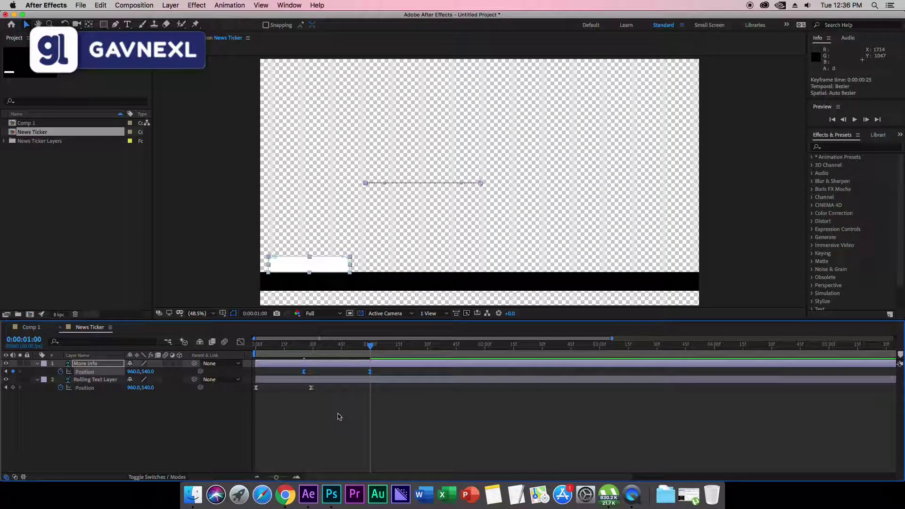
Lengthen the incoming ease of More Info's second Position keyframe in the speed graph and preview the slide-in from the start
{"action": "left_click", "coordinate": [240, 342]}
{"action": "left_click_drag", "start_coordinate": [434, 361], "coordinate": [254, 456]}
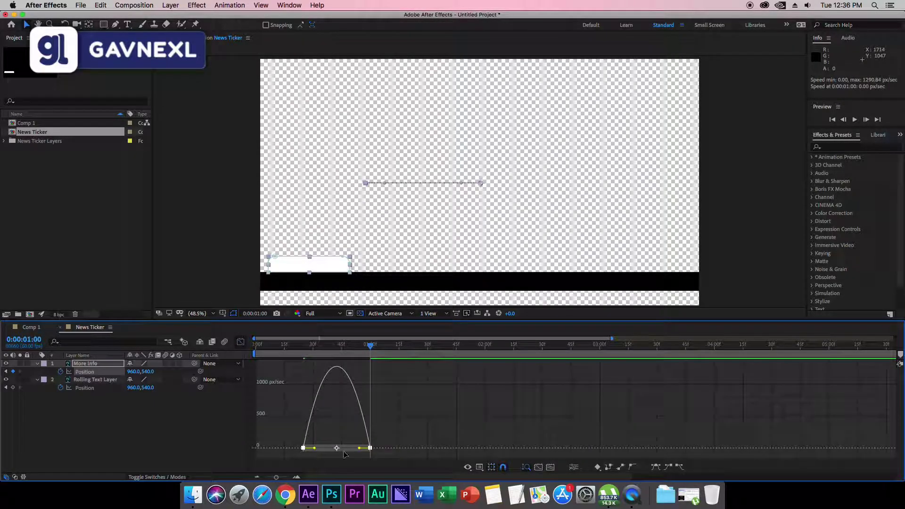
{"action": "left_click_drag", "start_coordinate": [359, 449], "coordinate": [336, 450]}
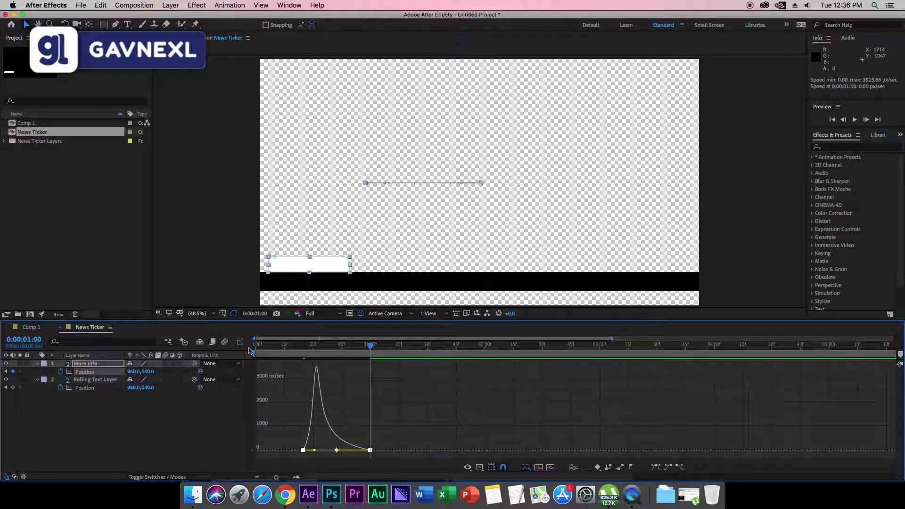
{"action": "left_click", "coordinate": [241, 343]}
{"action": "key", "text": "Home"}
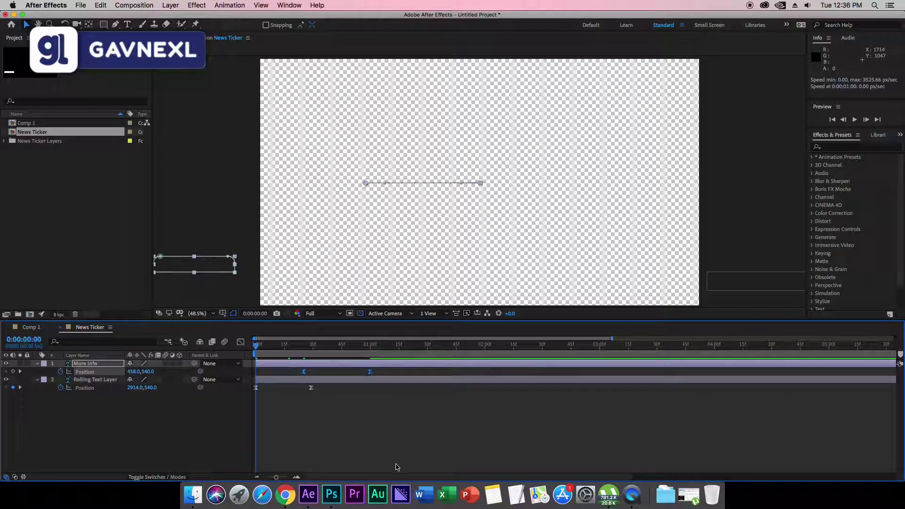
{"action": "key", "text": "space"}
Move the More Info layer's Position keyframes to 0:00:00:24 and 0:00:00:49 and preview the animation
{"action": "left_click", "coordinate": [370, 372]}
{"action": "key", "text": "F2"}
{"action": "left_click_drag", "start_coordinate": [369, 371], "coordinate": [349, 372]}
{"action": "left_click", "coordinate": [303, 347]}
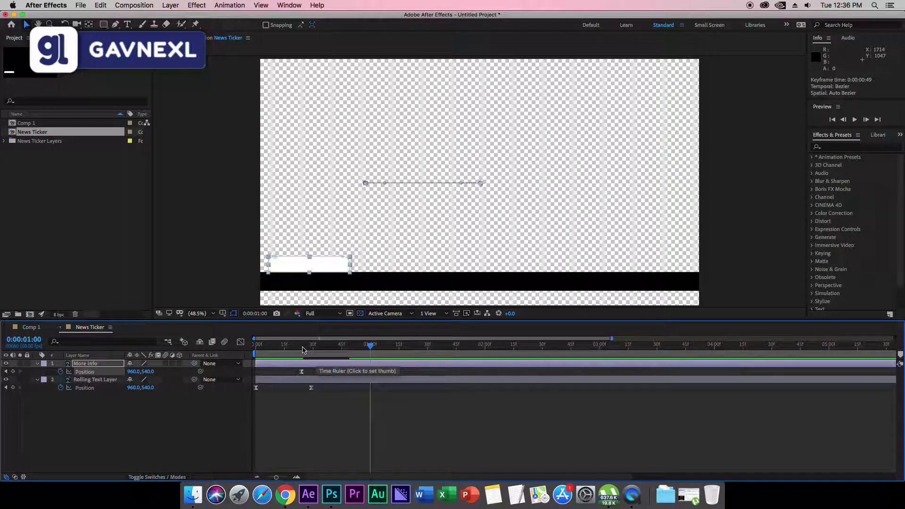
{"action": "key", "text": "space"}
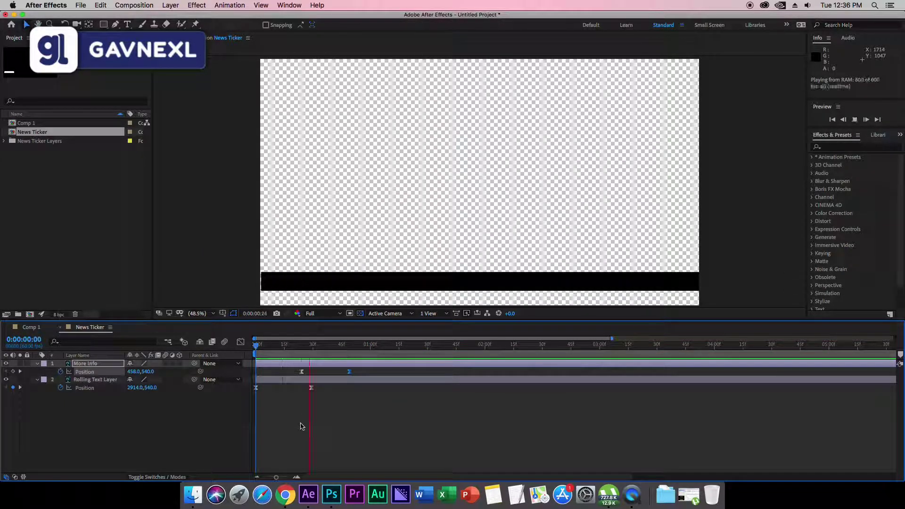
{"action": "key", "text": "space"}
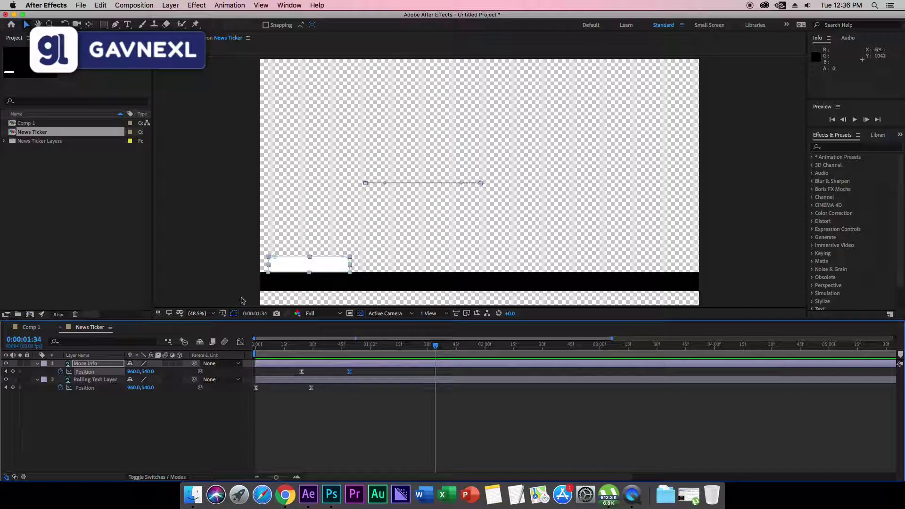
Add a Raleway text layer reading "More Infromation!" above the white box
{"action": "key", "text": "super+t"}
{"action": "left_click", "coordinate": [289, 234]}
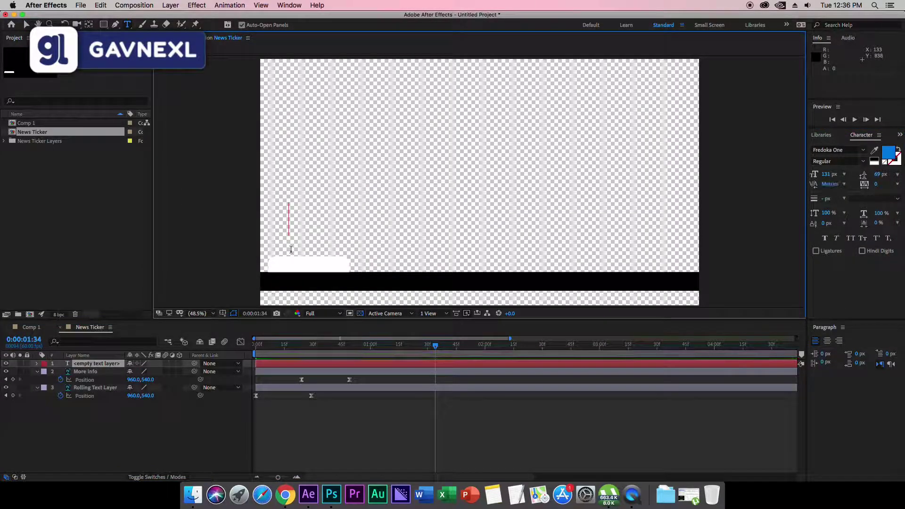
{"action": "type", "text": "More Infromation!"}
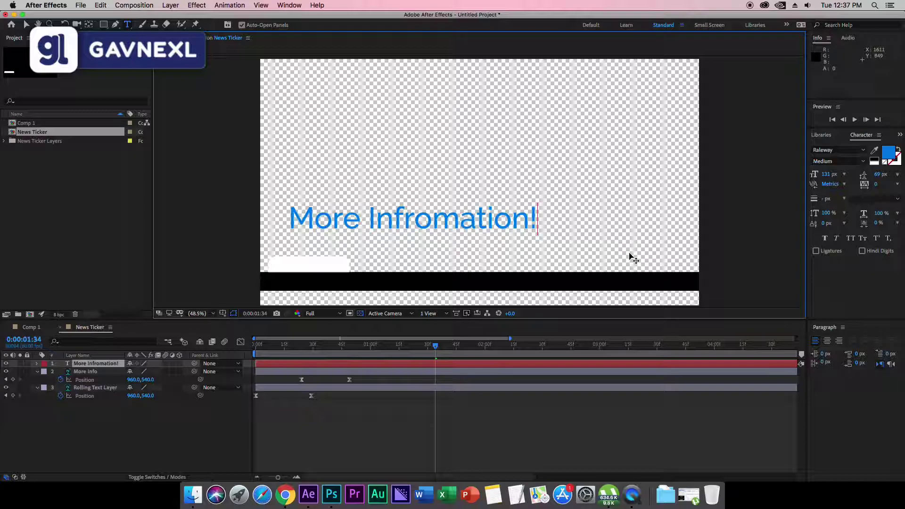
Set the "More Infromation!" text to the Bold style and color it black (000000)
{"action": "left_click", "coordinate": [864, 163]}
{"action": "left_click", "coordinate": [839, 295]}
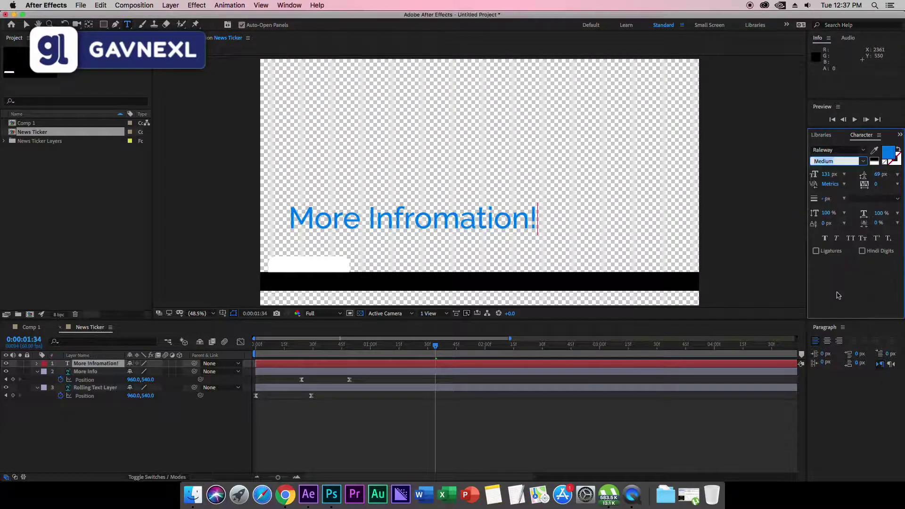
{"action": "key", "text": "super+a"}
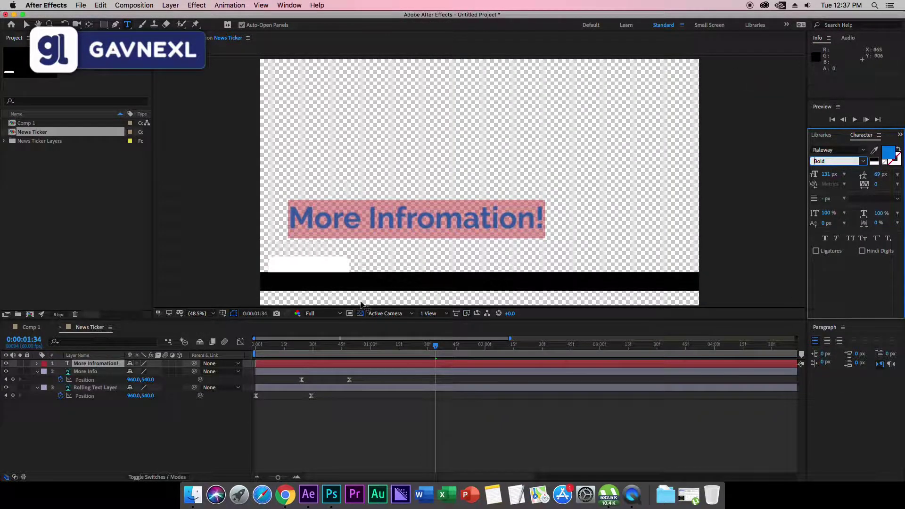
{"action": "left_click", "coordinate": [890, 152]}
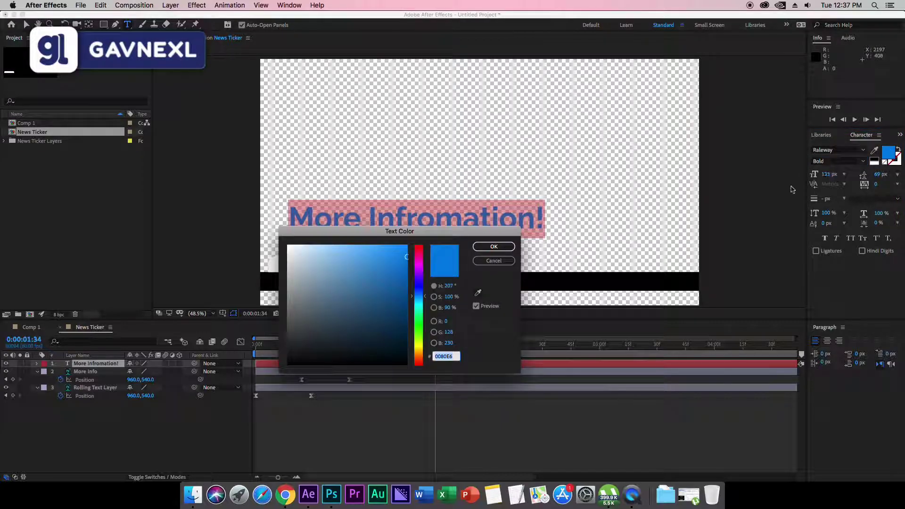
{"action": "left_click_drag", "start_coordinate": [332, 311], "coordinate": [282, 370]}
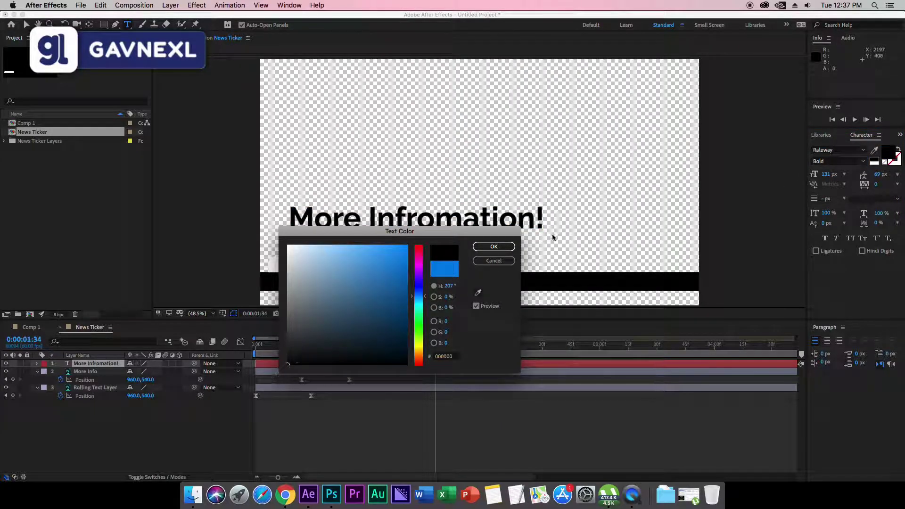
{"action": "left_click", "coordinate": [493, 246]}
Scale the "More Infromation!" text layer down to 28%
{"action": "left_click", "coordinate": [109, 368]}
{"action": "key", "text": "s"}
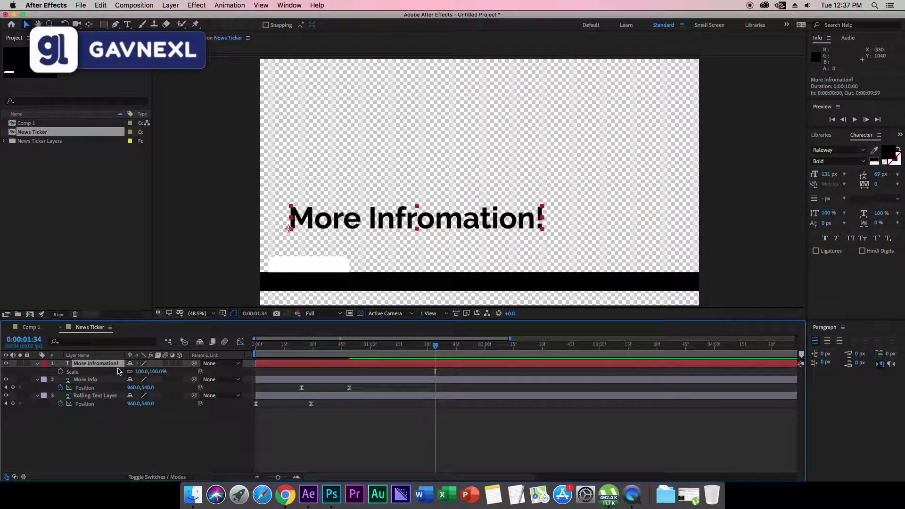
{"action": "left_click_drag", "start_coordinate": [142, 371], "coordinate": [109, 372]}
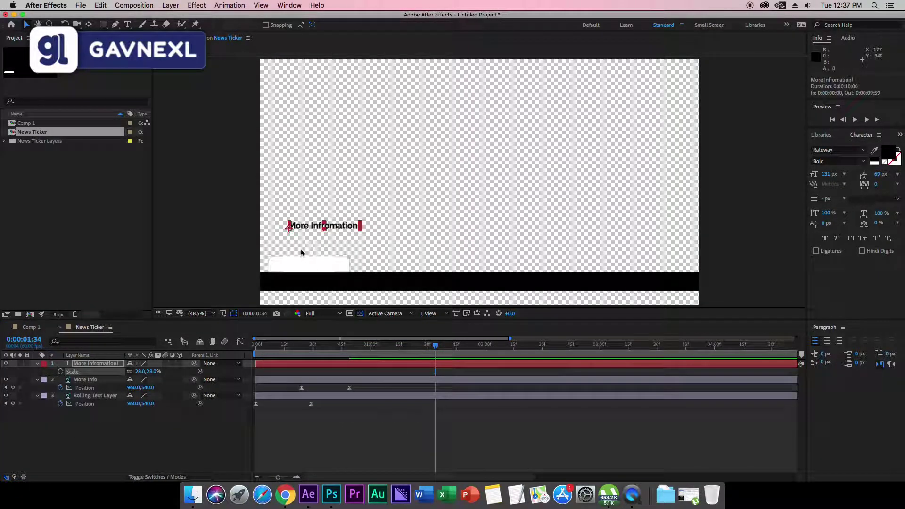
Place the "More Infromation!" text inside the white More Info box and nudge it one pixel right to center it
{"action": "left_click_drag", "start_coordinate": [308, 231], "coordinate": [290, 269]}
{"action": "left_click", "coordinate": [125, 410]}
{"action": "left_click", "coordinate": [94, 363]}
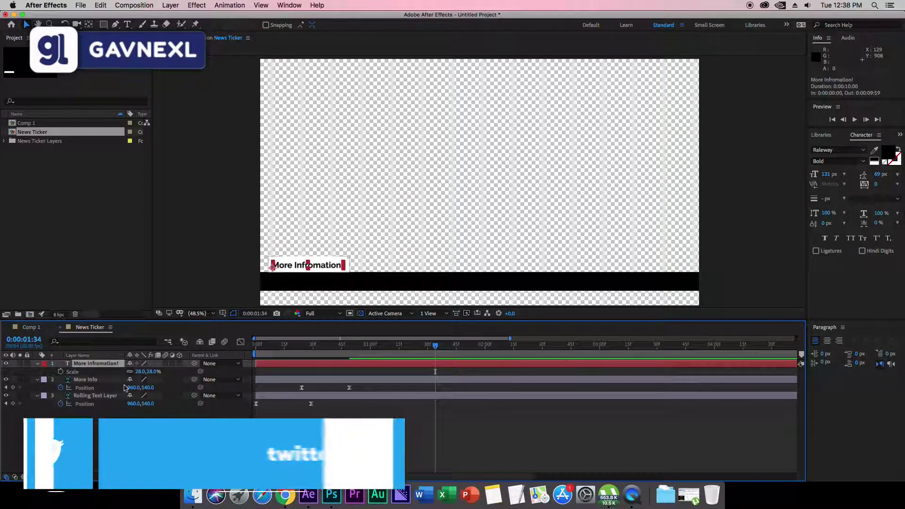
{"action": "key", "text": "Right"}
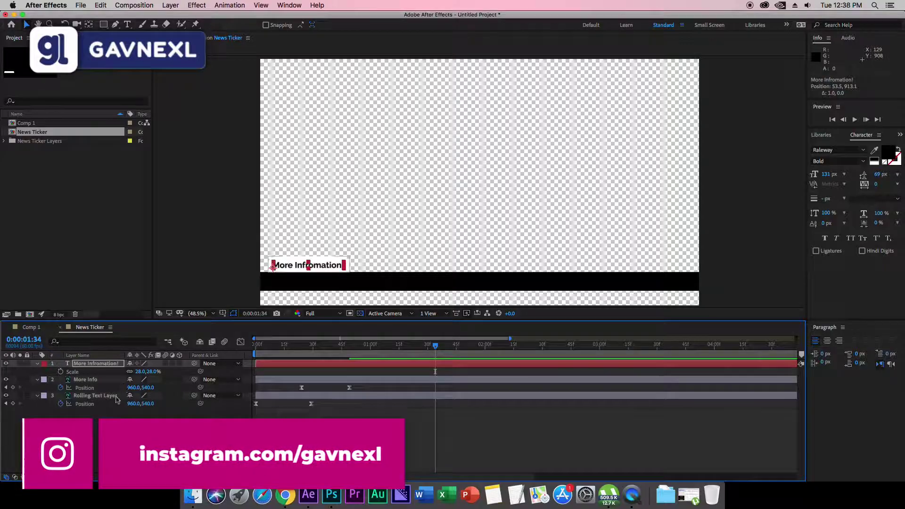
{"action": "left_click", "coordinate": [126, 415]}
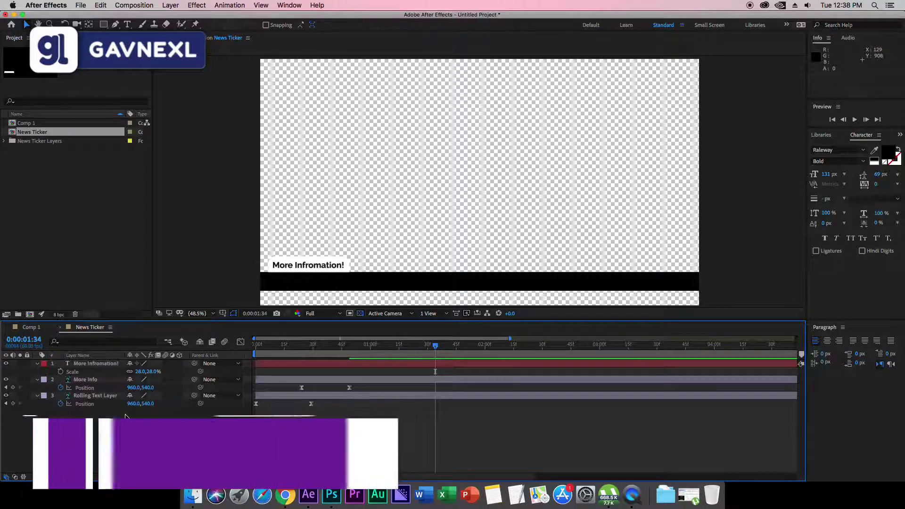
At 0:00:00:24, add a position keyframe to the "More Infromation!" text and move it off-screen left to X -463.5
{"action": "left_click_drag", "start_coordinate": [372, 350], "coordinate": [302, 348]}
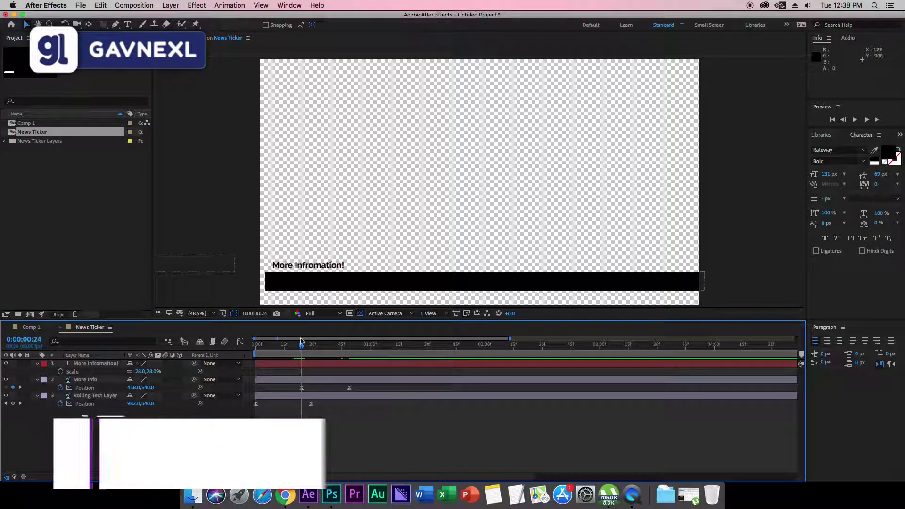
{"action": "mouse_move", "coordinate": [303, 386]}
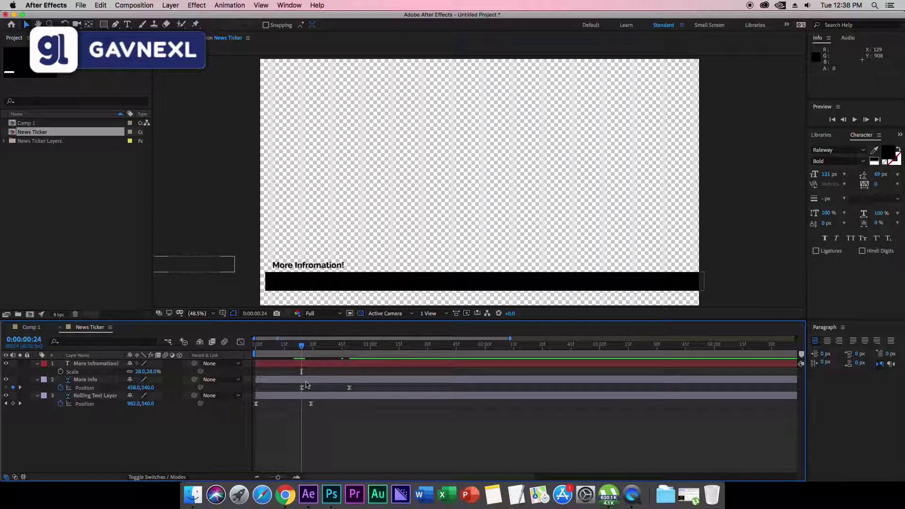
{"action": "left_click", "coordinate": [84, 366]}
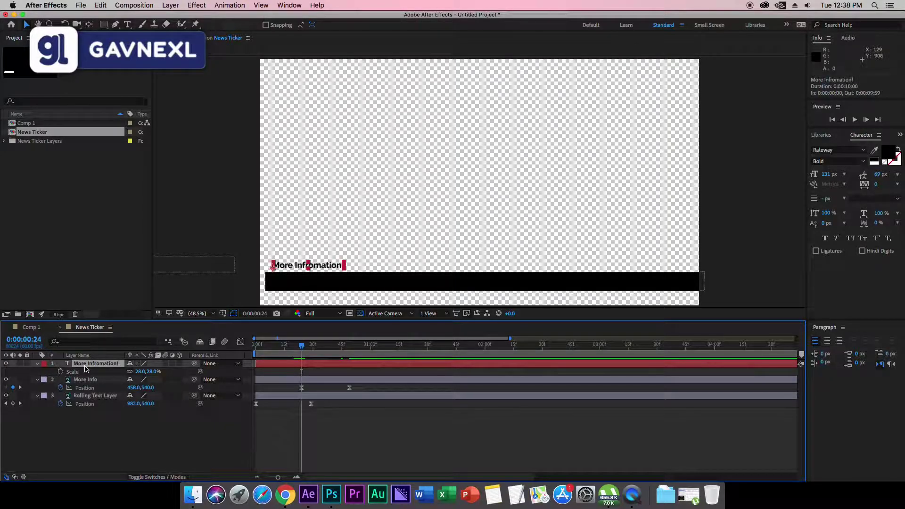
{"action": "key", "text": "alt+shift+p"}
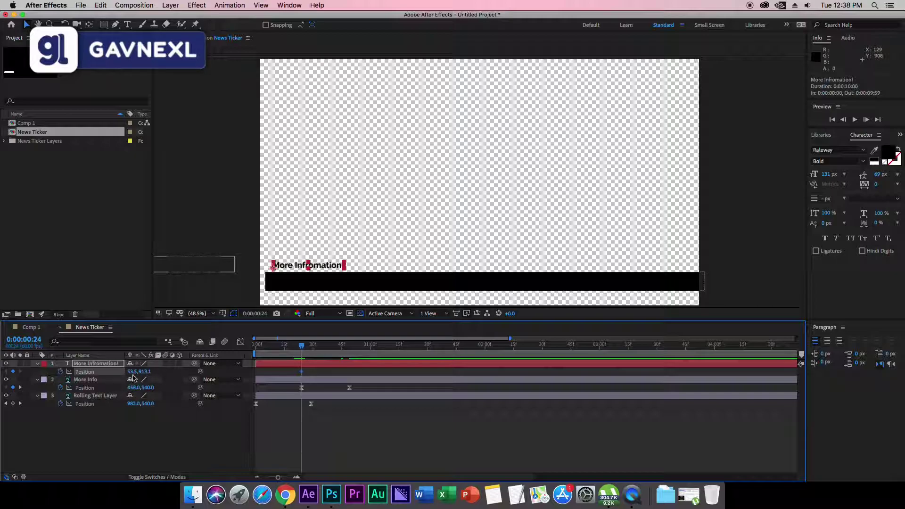
{"action": "left_click_drag", "start_coordinate": [134, 373], "coordinate": [101, 373]}
At 0:00:00:49, keyframe the "More Infromation!" text's X position at 53.5 and adjust it to 54.5
{"action": "left_click_drag", "start_coordinate": [346, 348], "coordinate": [350, 347]}
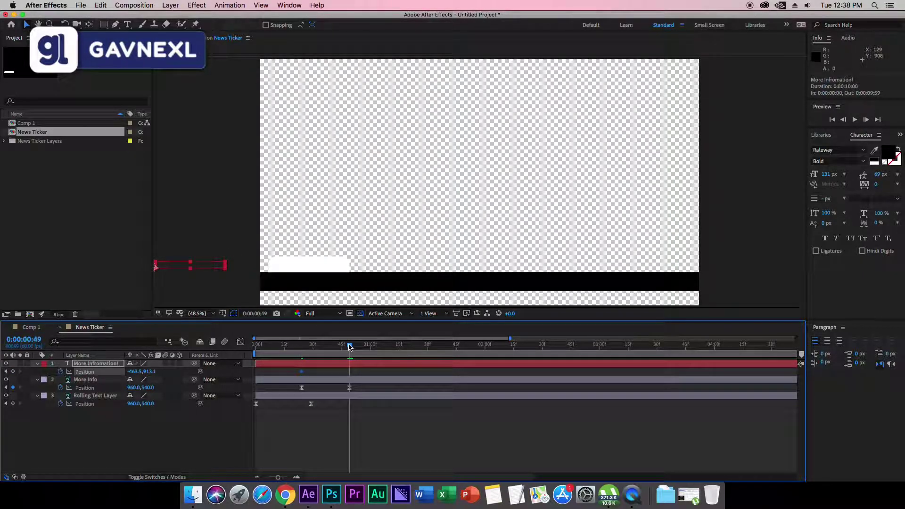
{"action": "left_click", "coordinate": [133, 372]}
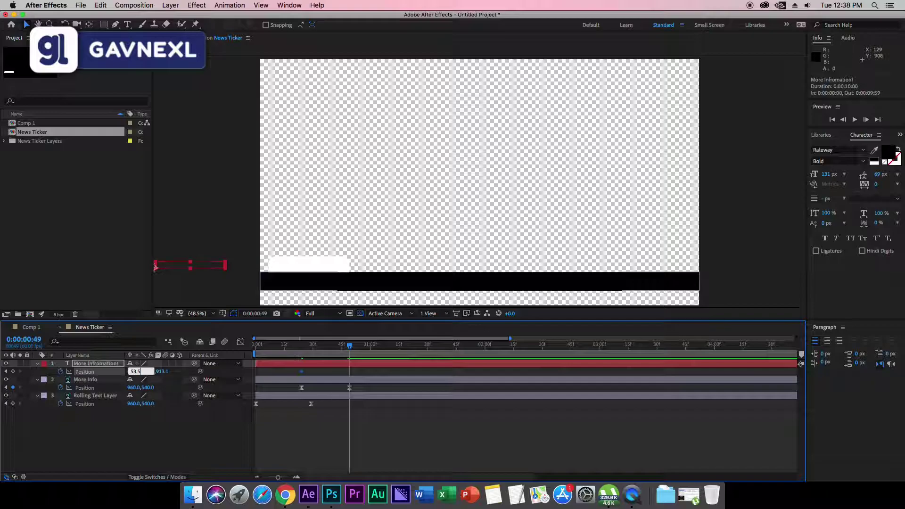
{"action": "type", "text": "53.5"}
{"action": "key", "text": "Return"}
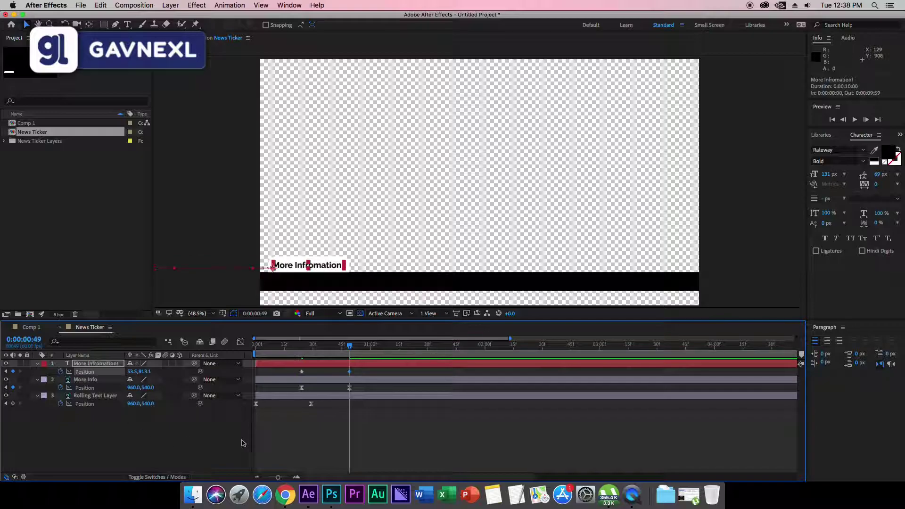
{"action": "left_click", "coordinate": [276, 437]}
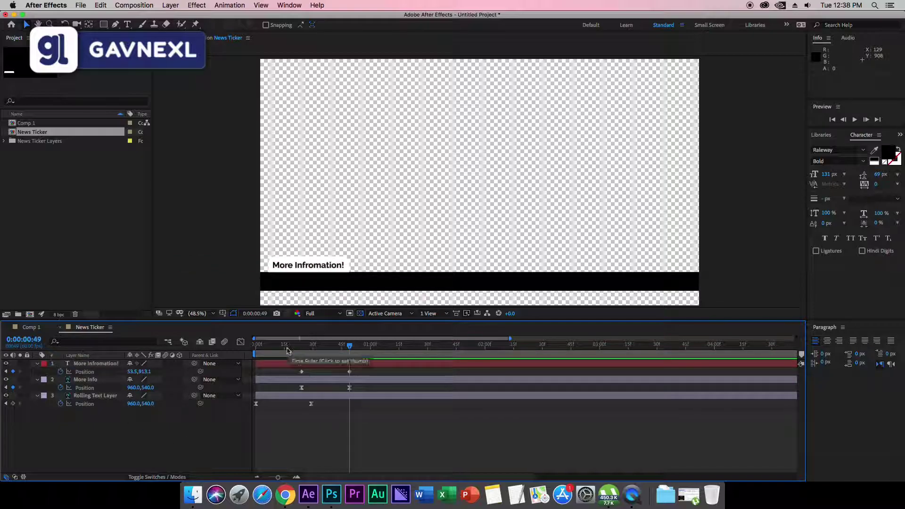
{"action": "left_click", "coordinate": [136, 372]}
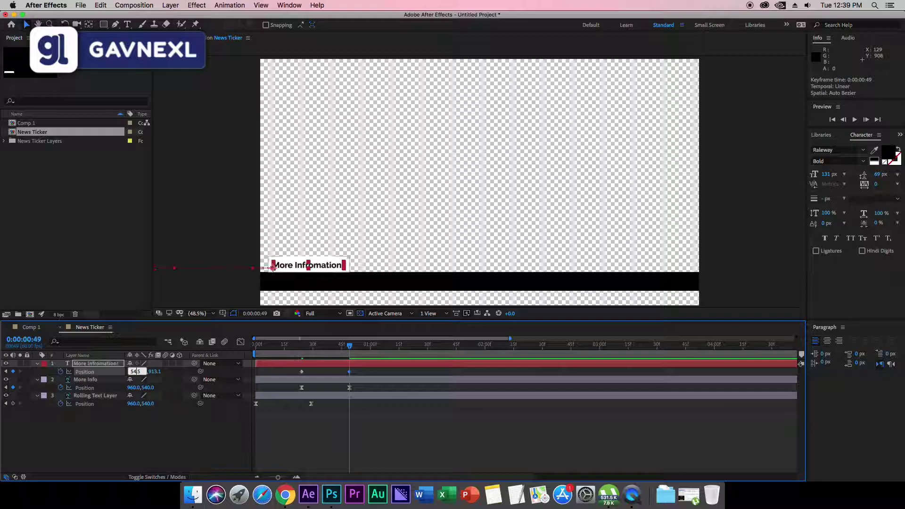
{"action": "left_click", "coordinate": [325, 361]}
Apply Easy Ease to both position keyframes of the "More Infromation!" text
{"action": "left_click_drag", "start_coordinate": [373, 369], "coordinate": [275, 383]}
{"action": "right_click", "coordinate": [302, 372]}
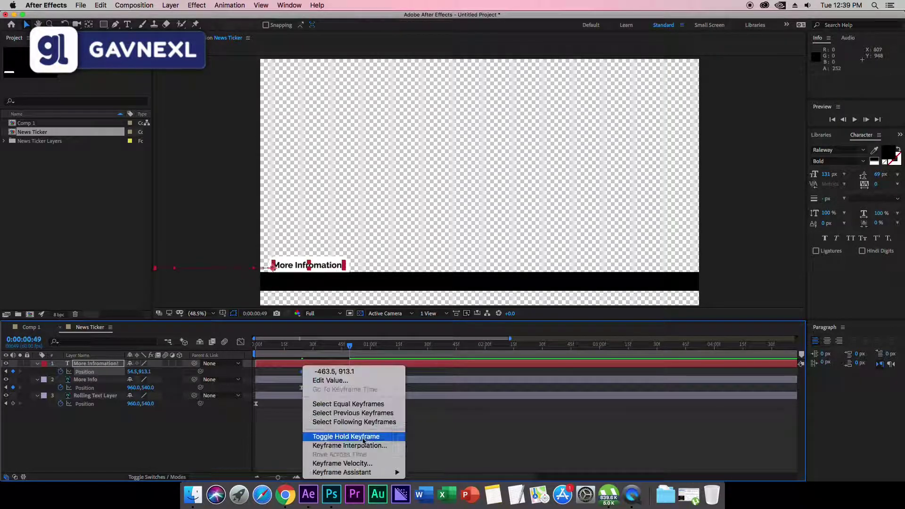
{"action": "mouse_move", "coordinate": [379, 472]}
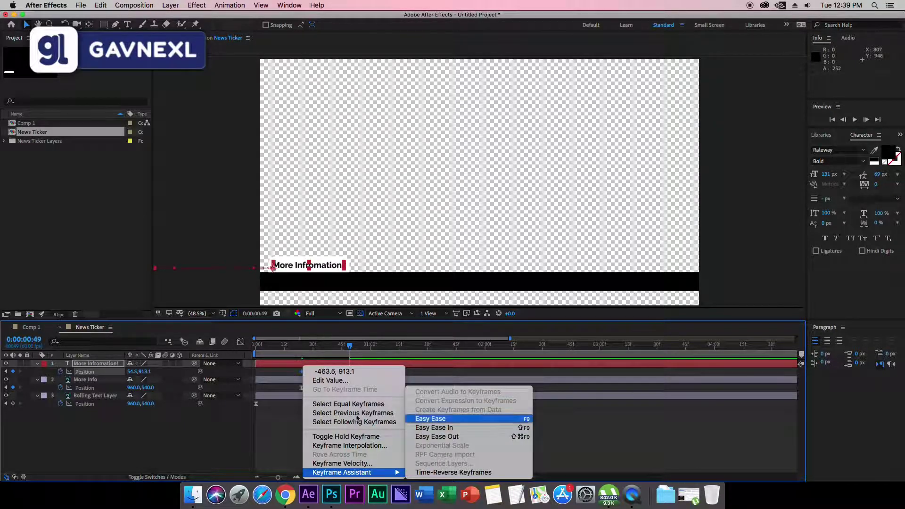
{"action": "left_click", "coordinate": [411, 419]}
Reshape the speed curve between the "More Infromation!" position keyframes in the Graph Editor and preview the slide-in
{"action": "key", "text": "shift+F3"}
{"action": "left_click_drag", "start_coordinate": [496, 418], "coordinate": [304, 448]}
{"action": "key", "text": "shift+F3"}
{"action": "left_click_drag", "start_coordinate": [331, 355], "coordinate": [241, 348]}
{"action": "key", "text": "space"}
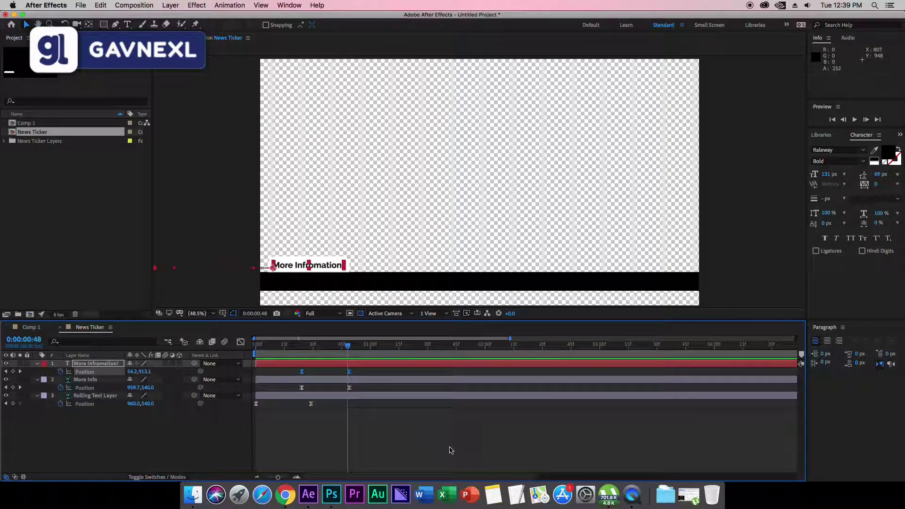
{"action": "left_click_drag", "start_coordinate": [372, 355], "coordinate": [315, 359]}
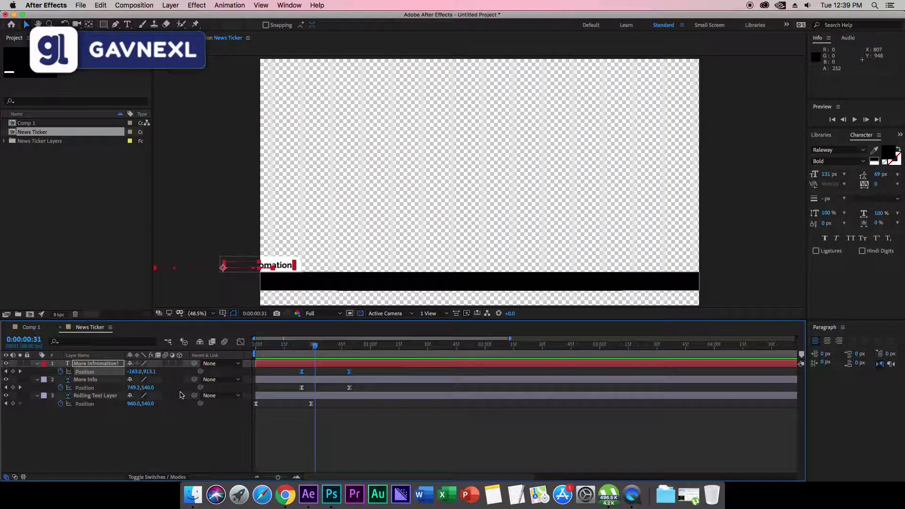
Add a text layer reading "Gavnexl" in the empty area above the black bar
{"action": "left_click", "coordinate": [127, 25]}
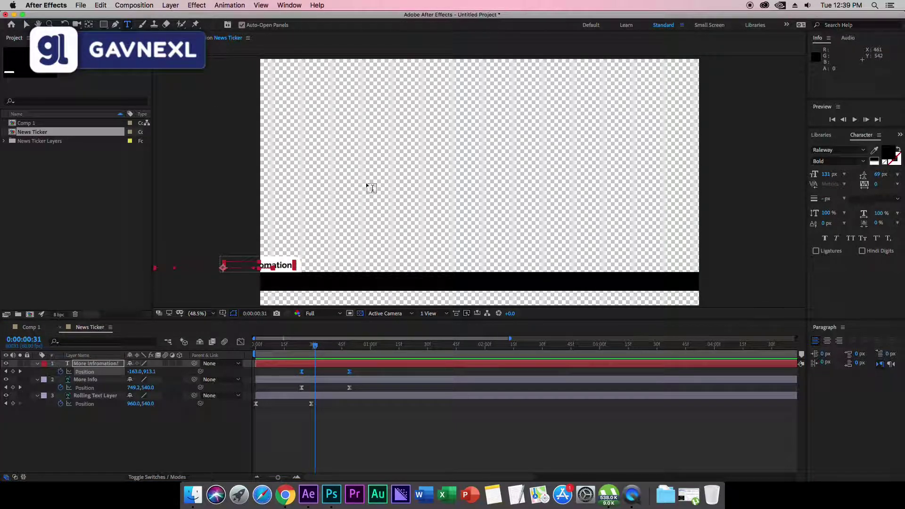
{"action": "left_click", "coordinate": [365, 183]}
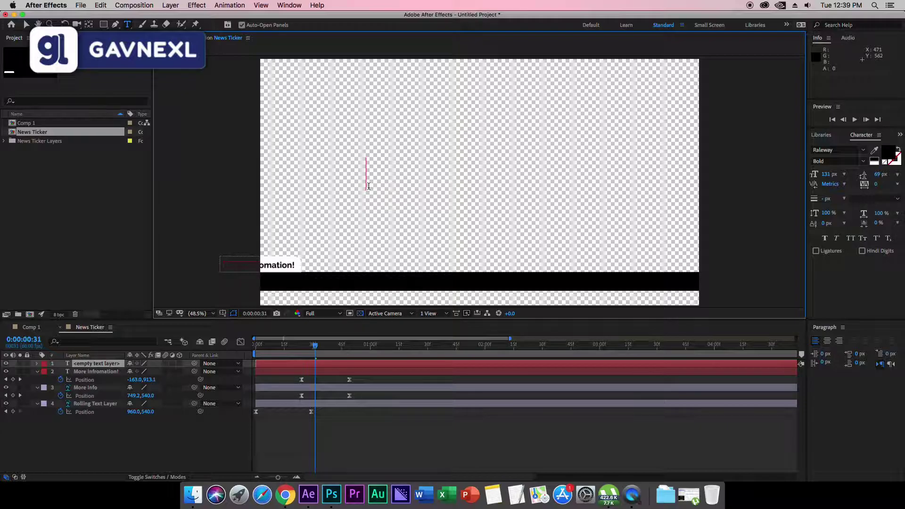
{"action": "type", "text": "Gavnexl"}
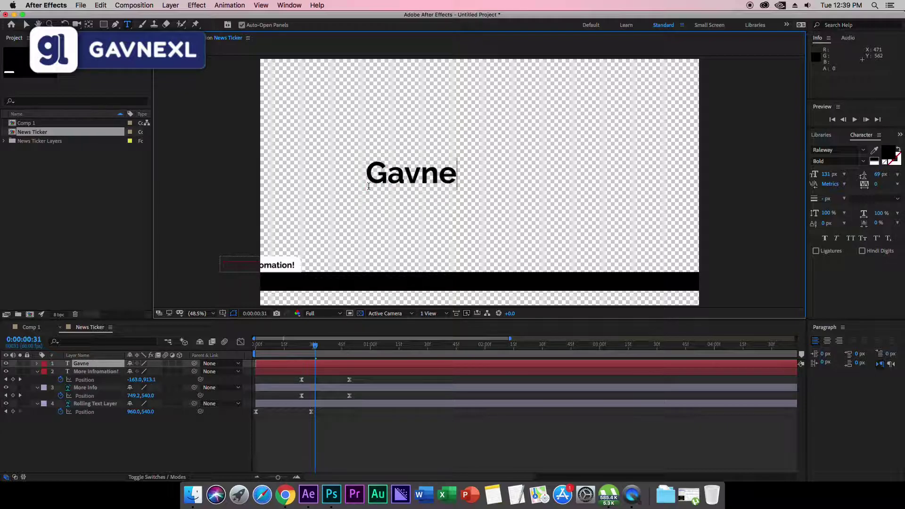
Scale the "Gavnexl" text layer down to 53%
{"action": "left_click", "coordinate": [108, 366]}
{"action": "key", "text": "s"}
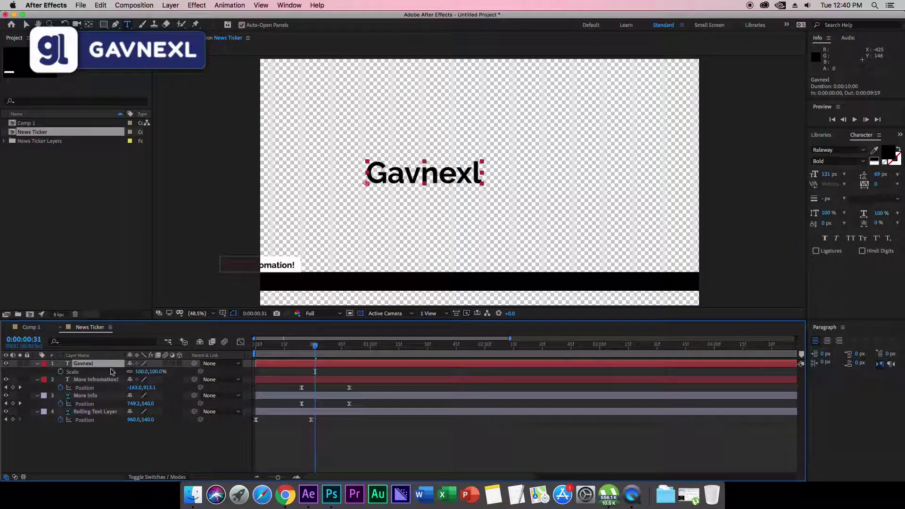
{"action": "left_click_drag", "start_coordinate": [140, 374], "coordinate": [135, 373]}
{"action": "left_click_drag", "start_coordinate": [119, 372], "coordinate": [101, 373]}
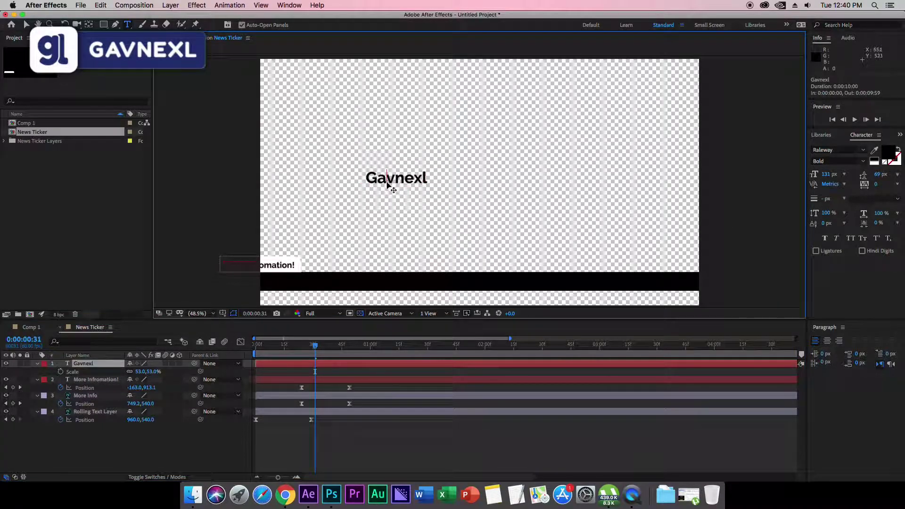
Color the "Gavnexl" text white (FFFFFF)
{"action": "double_click", "coordinate": [402, 181]}
{"action": "left_click", "coordinate": [889, 152]}
{"action": "mouse_move", "coordinate": [397, 271]}
{"action": "left_mouse_down"}
{"action": "mouse_move", "coordinate": [335, 303]}
{"action": "mouse_move", "coordinate": [285, 244]}
{"action": "mouse_move", "coordinate": [262, 232]}
{"action": "left_mouse_up"}
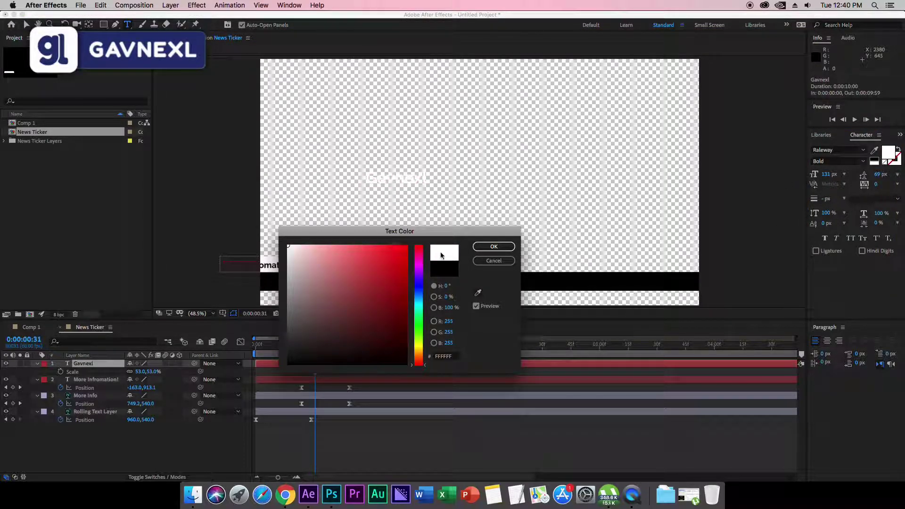
{"action": "left_click", "coordinate": [493, 247]}
{"action": "key", "text": "Escape"}
Place the "Gavnexl" text at the left end of the black bar and nudge it into line
{"action": "left_click_drag", "start_coordinate": [382, 174], "coordinate": [278, 283]}
{"action": "left_click", "coordinate": [185, 449]}
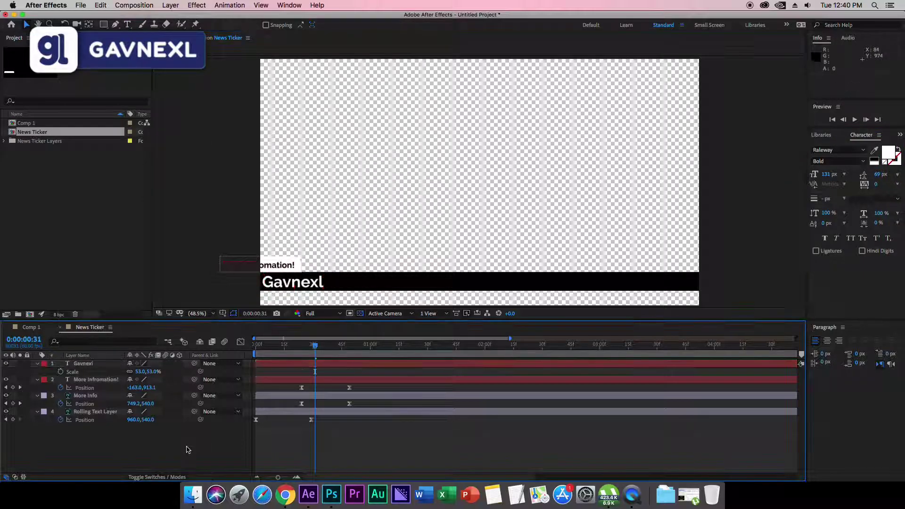
{"action": "left_click", "coordinate": [277, 286]}
{"action": "key", "text": "Right"}
{"action": "key", "text": "Right"}
{"action": "key", "text": "Right"}
{"action": "key", "text": "Right"}
{"action": "key", "text": "Up"}
{"action": "key", "text": "Up"}
{"action": "key", "text": "Up"}
{"action": "key", "text": "Up"}
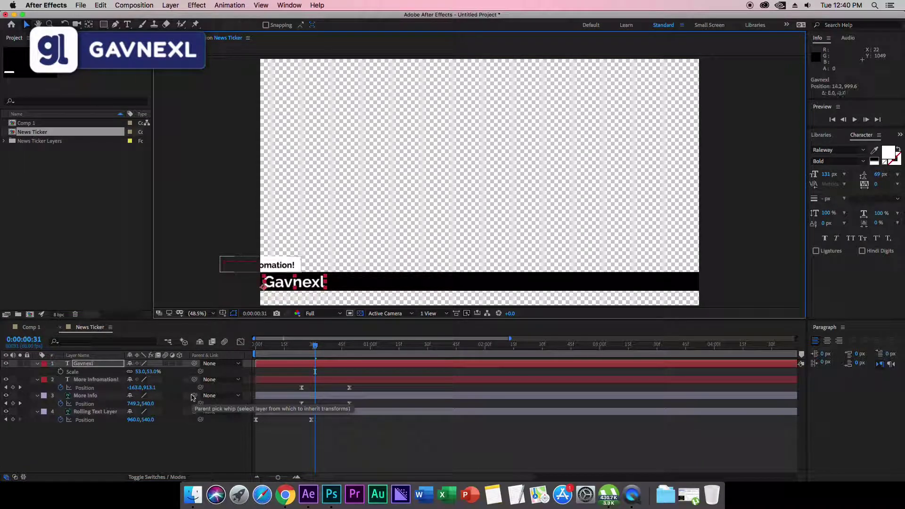
{"action": "key", "text": "Right"}
{"action": "key", "text": "Right"}
Reduce the "Gavnexl" text layer's scale to 45%
{"action": "left_click", "coordinate": [99, 363]}
{"action": "left_click_drag", "start_coordinate": [139, 372], "coordinate": [113, 372]}
{"action": "key", "text": "F2"}
Nudge the reduced "Gavnexl" text to leave a small left margin and center it vertically in the black bar
{"action": "left_click", "coordinate": [97, 364]}
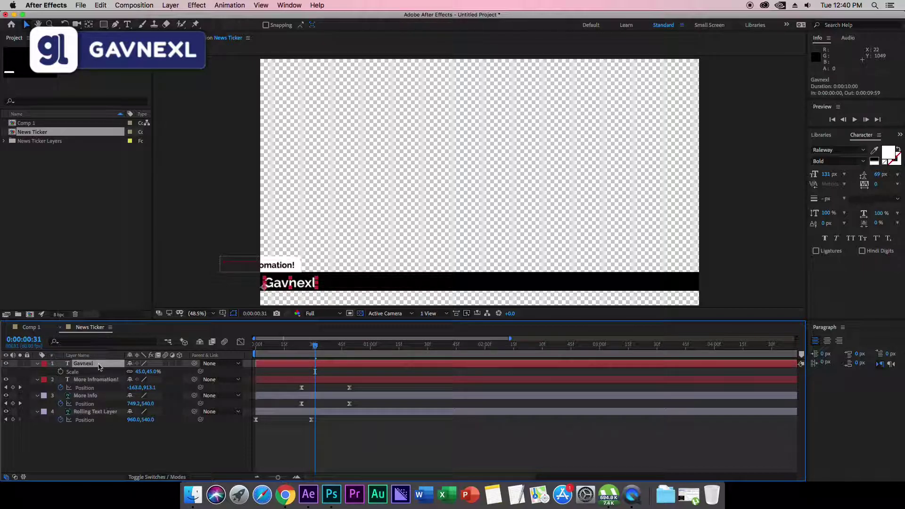
{"action": "key", "text": "Right"}
{"action": "key", "text": "Right"}
{"action": "key", "text": "Right"}
{"action": "key", "text": "Right"}
{"action": "key", "text": "Right"}
{"action": "key", "text": "Right"}
{"action": "key", "text": "Down"}
{"action": "key", "text": "Down"}
{"action": "left_click", "coordinate": [149, 447]}
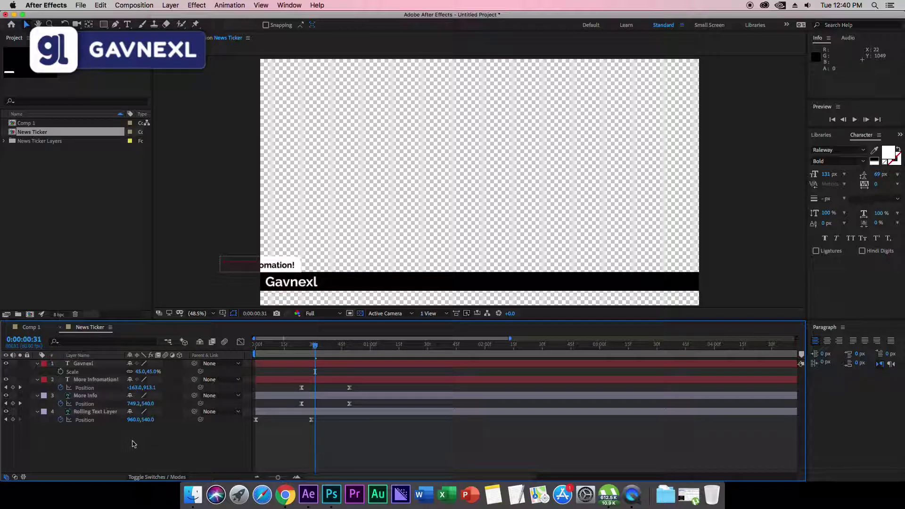
Add a scale keyframe of 0% to the "Gavnexl" text at 0:00:00:29, where the black bar finishes sliding in
{"action": "key", "text": "space"}
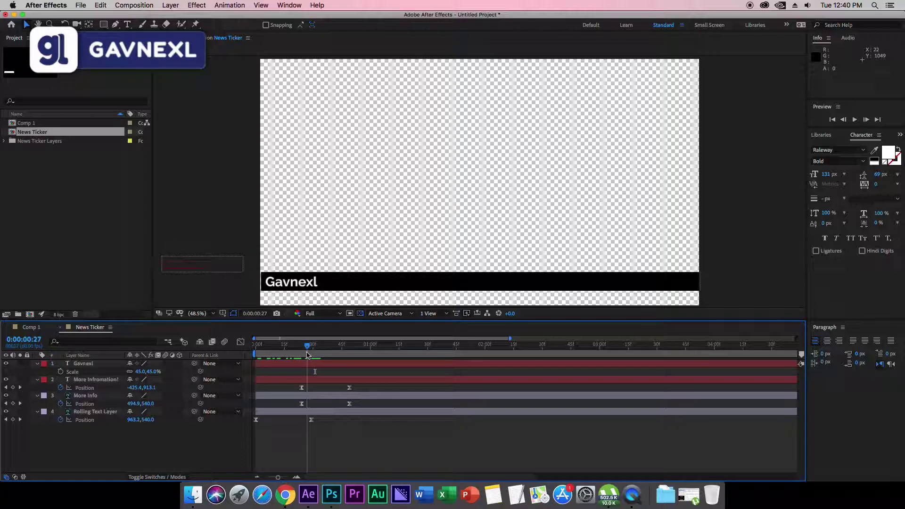
{"action": "left_click_drag", "start_coordinate": [307, 355], "coordinate": [311, 355]}
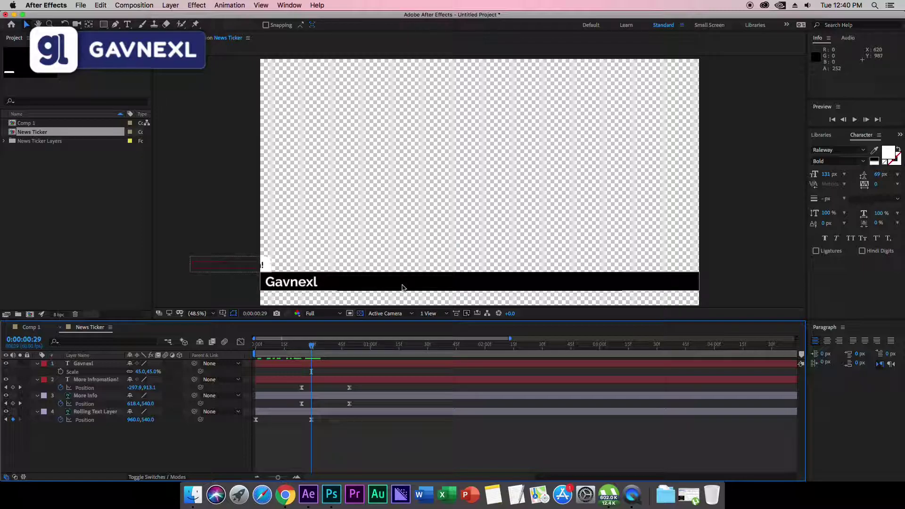
{"action": "left_click", "coordinate": [62, 372]}
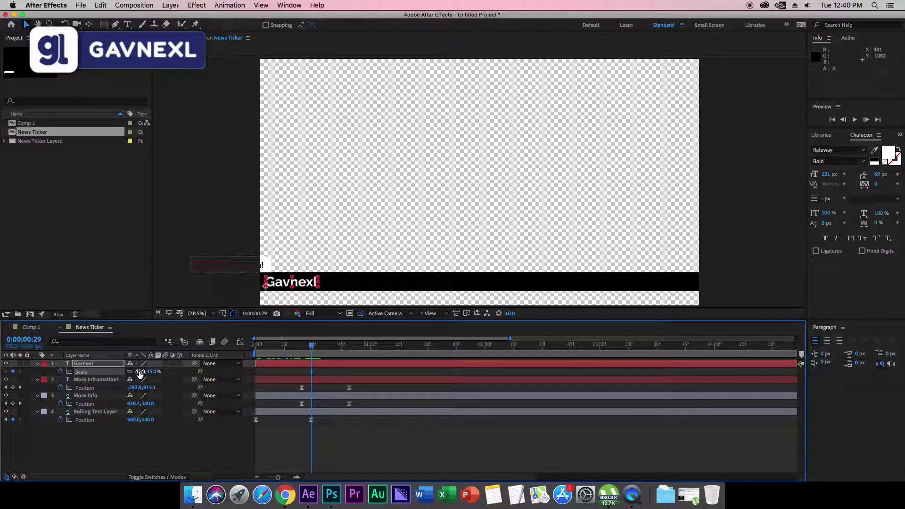
{"action": "key", "text": "Return"}
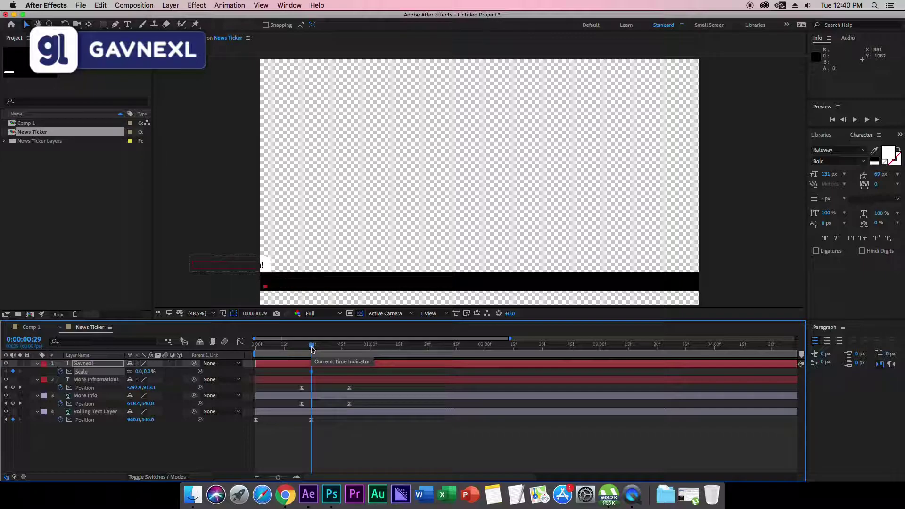
Keyframe the "Gavnexl" text's scale at 45% at 0:00:00:32
{"action": "left_click_drag", "start_coordinate": [312, 348], "coordinate": [318, 350]}
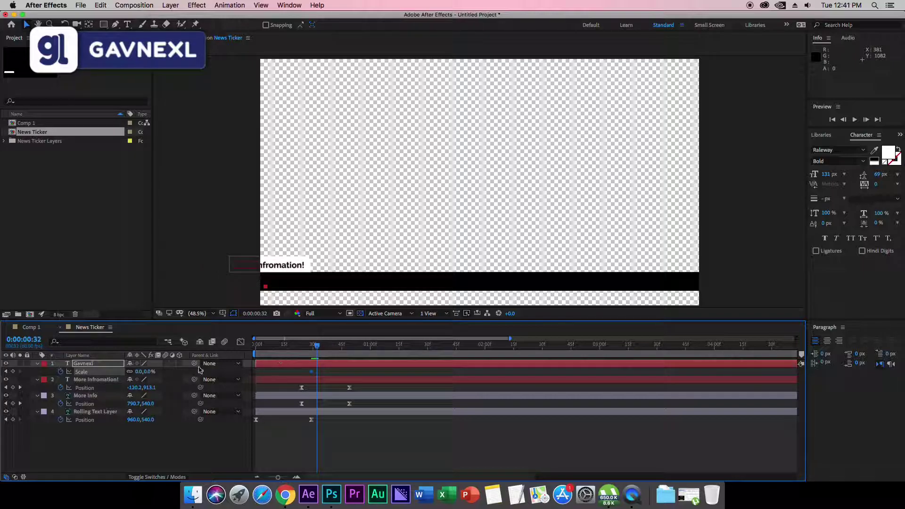
{"action": "left_click", "coordinate": [138, 372]}
{"action": "type", "text": "45"}
{"action": "key", "text": "Return"}
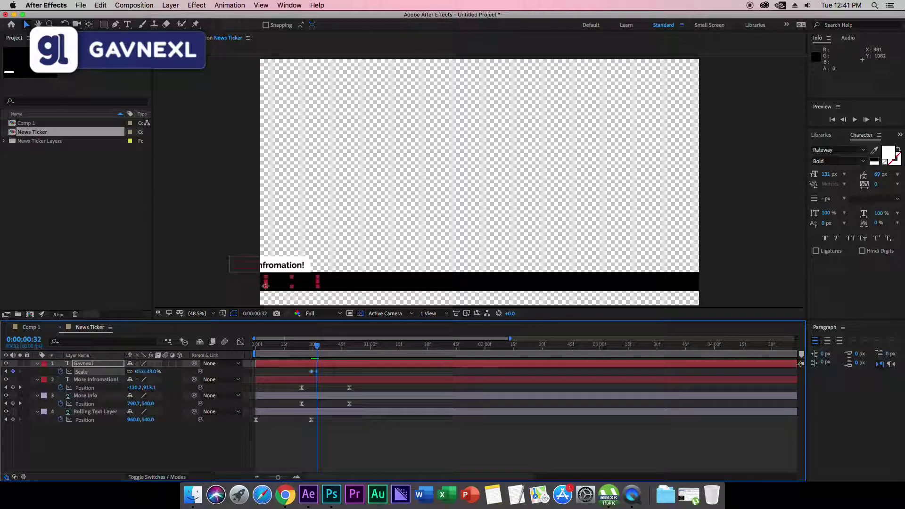
Apply Easy Ease to both scale keyframes of the "Gavnexl" text
{"action": "left_click_drag", "start_coordinate": [318, 351], "coordinate": [308, 378]}
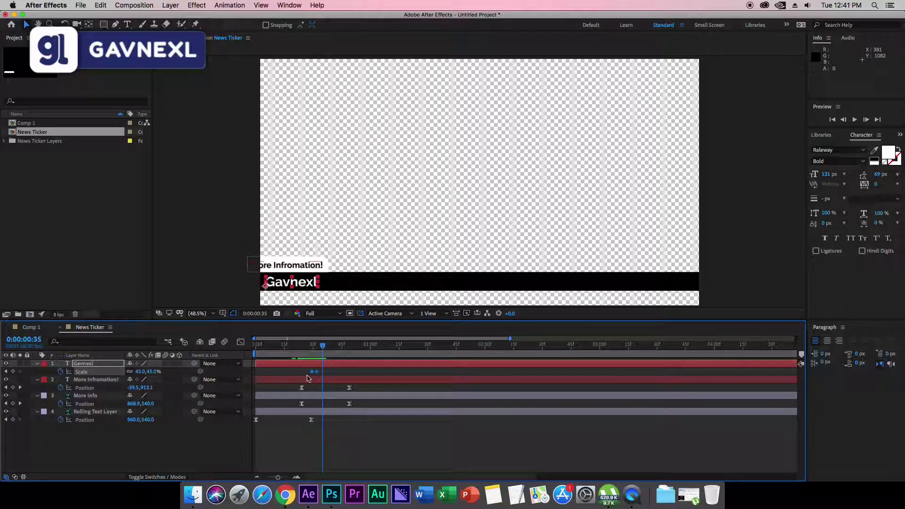
{"action": "right_click", "coordinate": [318, 376]}
{"action": "mouse_move", "coordinate": [398, 472]}
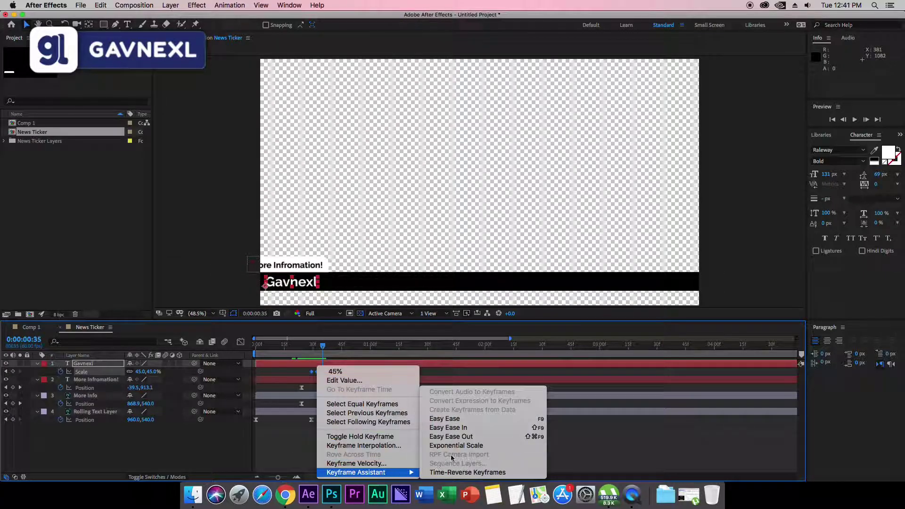
{"action": "left_click", "coordinate": [461, 421]}
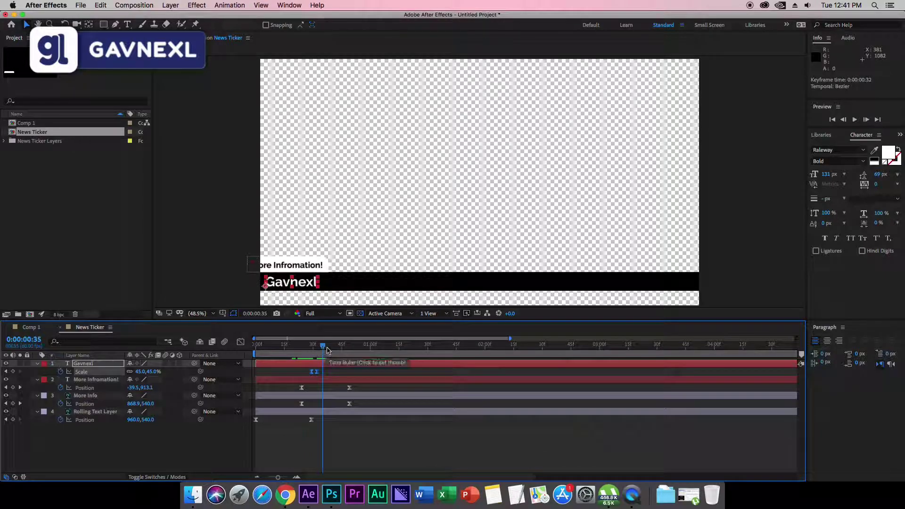
Reshape the speed curve of the "Gavnexl" scale animation in the Graph Editor and preview the ticker
{"action": "left_click", "coordinate": [240, 341]}
{"action": "left_click_drag", "start_coordinate": [404, 408], "coordinate": [286, 478]}
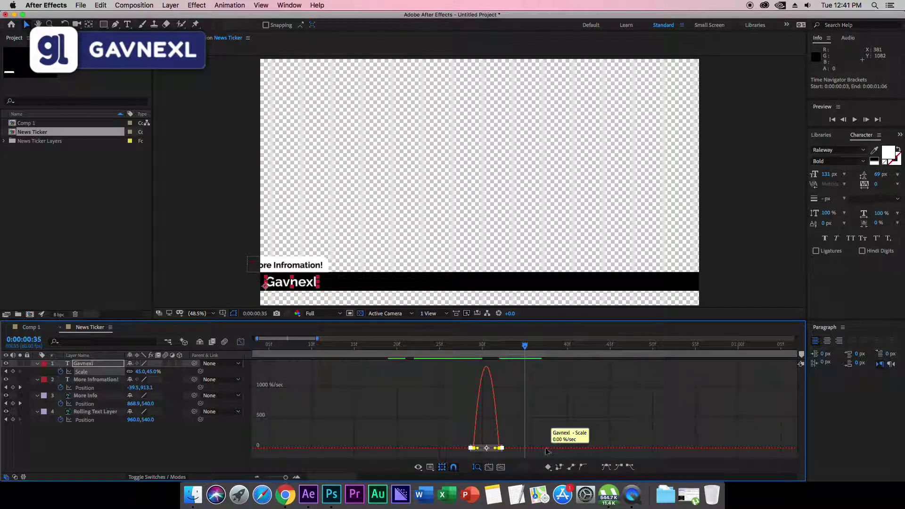
{"action": "left_click_drag", "start_coordinate": [495, 447], "coordinate": [450, 432]}
{"action": "left_click_drag", "start_coordinate": [286, 476], "coordinate": [278, 479]}
{"action": "left_click", "coordinate": [241, 342]}
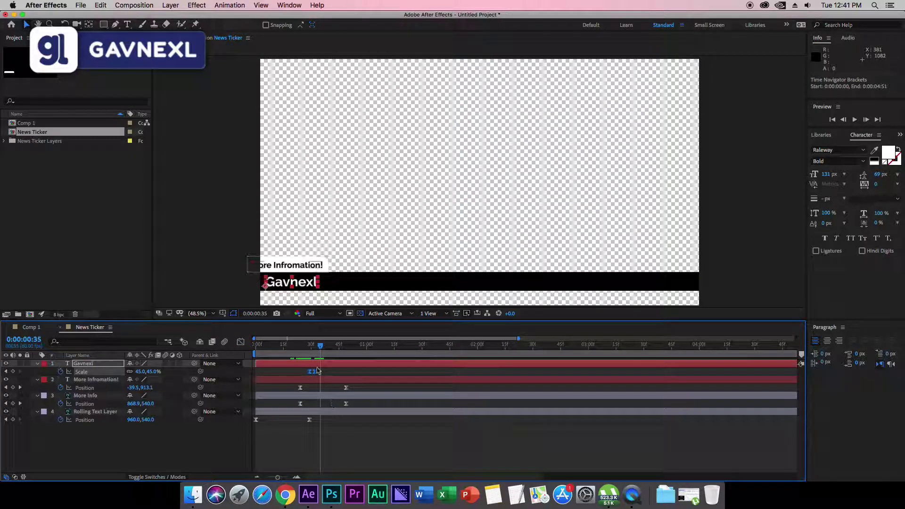
{"action": "key", "text": "space"}
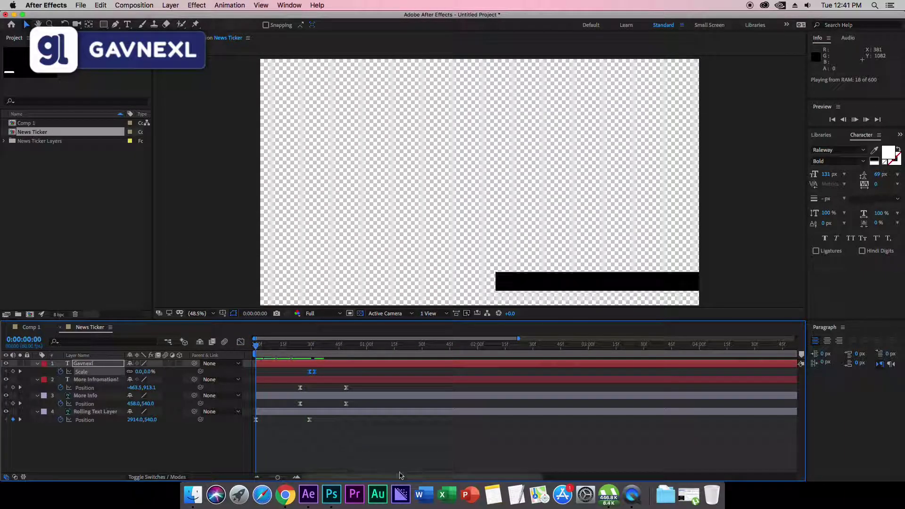
Move the "Gavnexl" text's two scale keyframes to 0:00:00:23 and 0:00:00:43, and preview the ticker
{"action": "key", "text": "space"}
{"action": "left_click", "coordinate": [312, 371]}
{"action": "mouse_move", "coordinate": [306, 345]}
{"action": "left_mouse_down"}
{"action": "mouse_move", "coordinate": [295, 346]}
{"action": "mouse_move", "coordinate": [307, 355]}
{"action": "mouse_move", "coordinate": [300, 355]}
{"action": "left_mouse_up"}
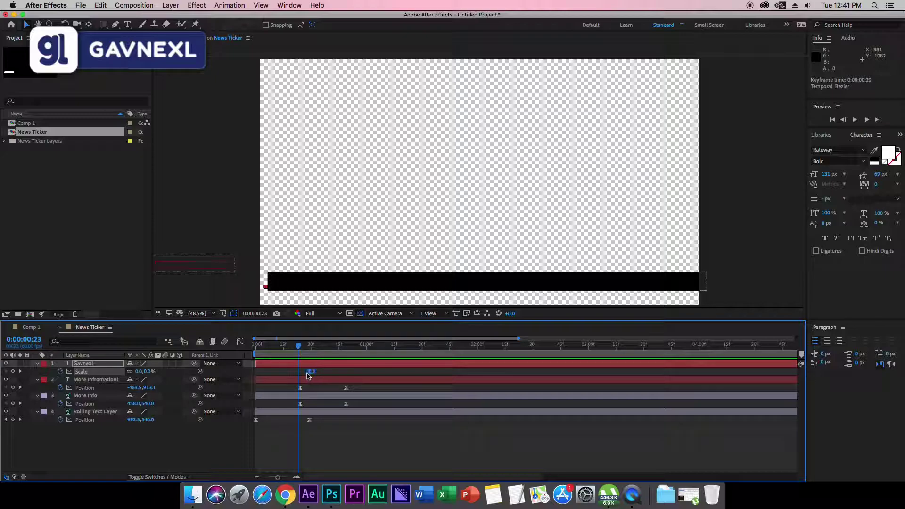
{"action": "left_click_drag", "start_coordinate": [310, 373], "coordinate": [328, 375]}
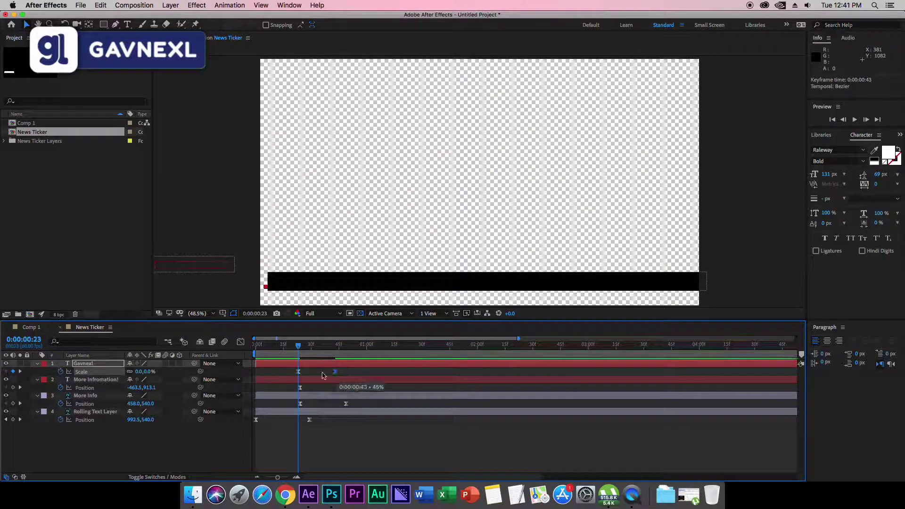
{"action": "key", "text": "space"}
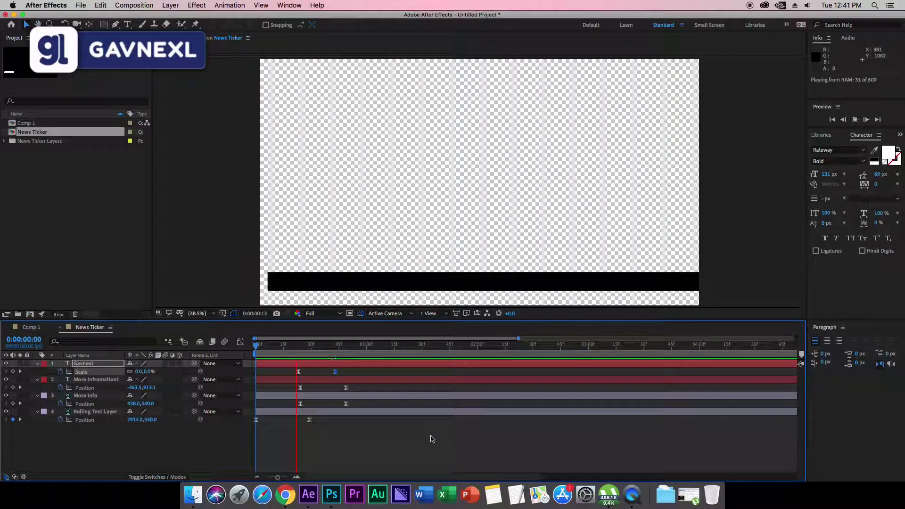
{"action": "key", "text": "space"}
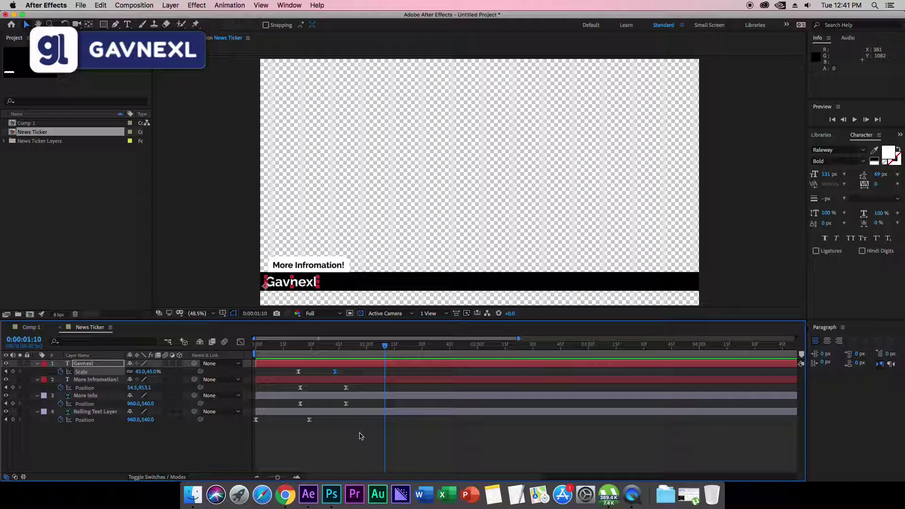
At 0:00:00:54, draw a vertical divider rectangle about 9 by 81 px across the black bar's height, just after the "Gavnexl" text
{"action": "left_click_drag", "start_coordinate": [385, 344], "coordinate": [355, 353]}
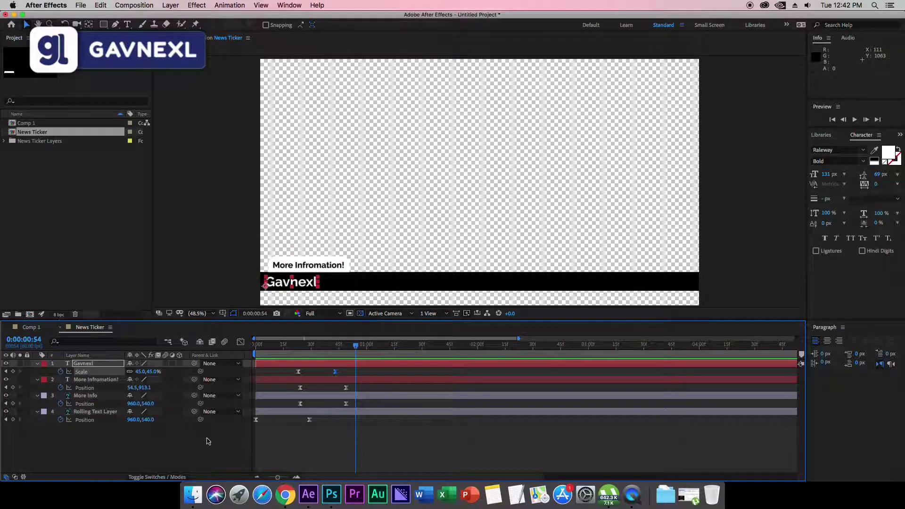
{"action": "left_click", "coordinate": [228, 448]}
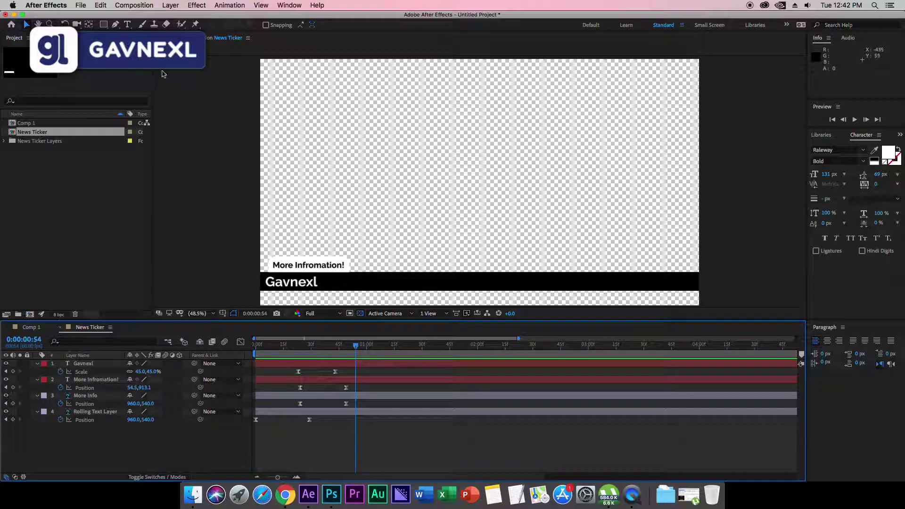
{"action": "left_click", "coordinate": [103, 24]}
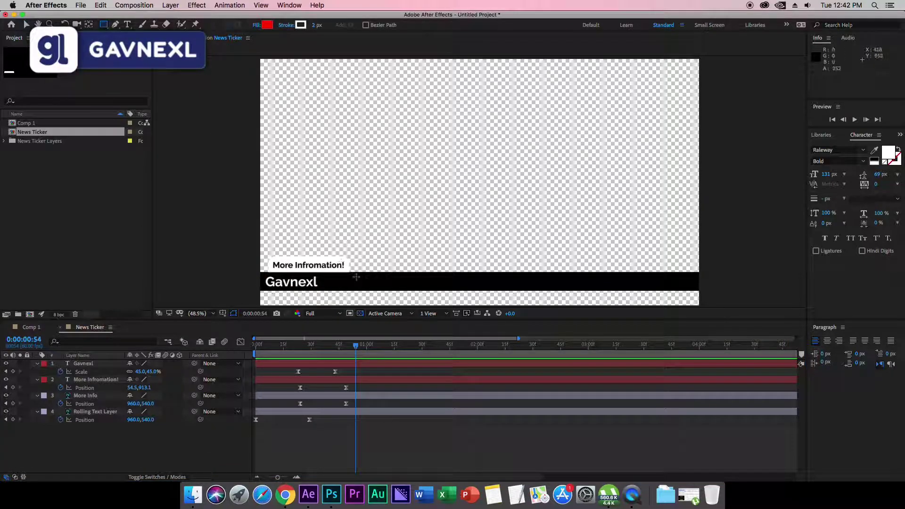
{"action": "scroll", "coordinate": [291, 276], "scroll_direction": "down", "scroll_amount": 2}
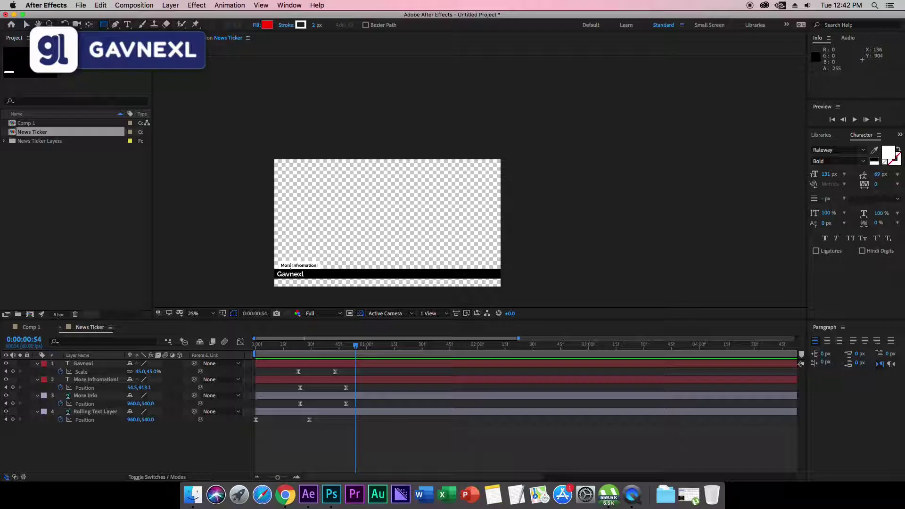
{"action": "scroll", "coordinate": [290, 266], "scroll_direction": "up", "scroll_amount": 5}
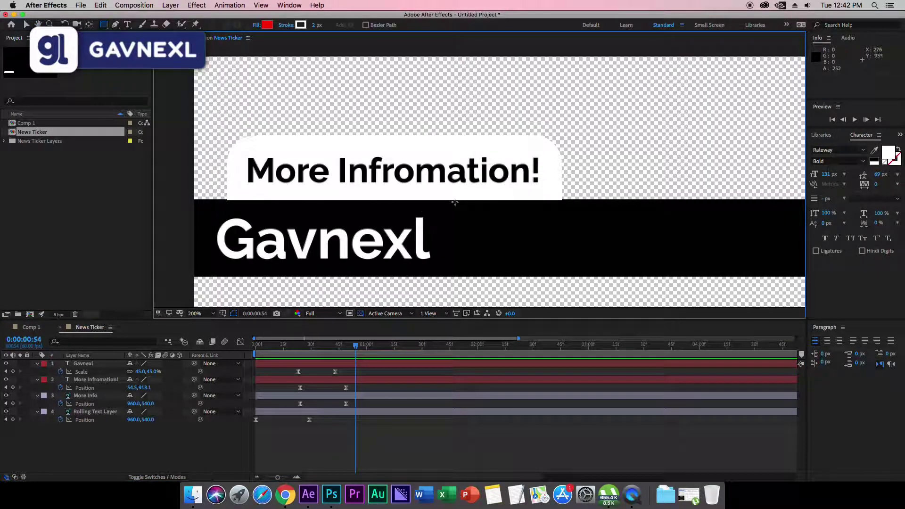
{"action": "mouse_move", "coordinate": [452, 200]}
{"action": "left_mouse_down"}
{"action": "mouse_move", "coordinate": [454, 280]}
{"action": "mouse_move", "coordinate": [468, 278]}
{"action": "mouse_move", "coordinate": [460, 277]}
{"action": "left_mouse_up"}
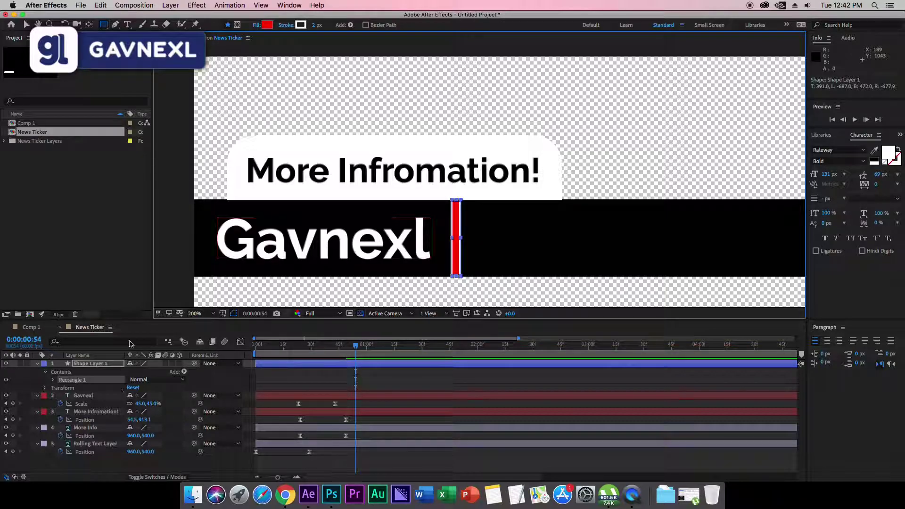
Set the divider rectangle's fill colour to white
{"action": "left_click", "coordinate": [267, 25]}
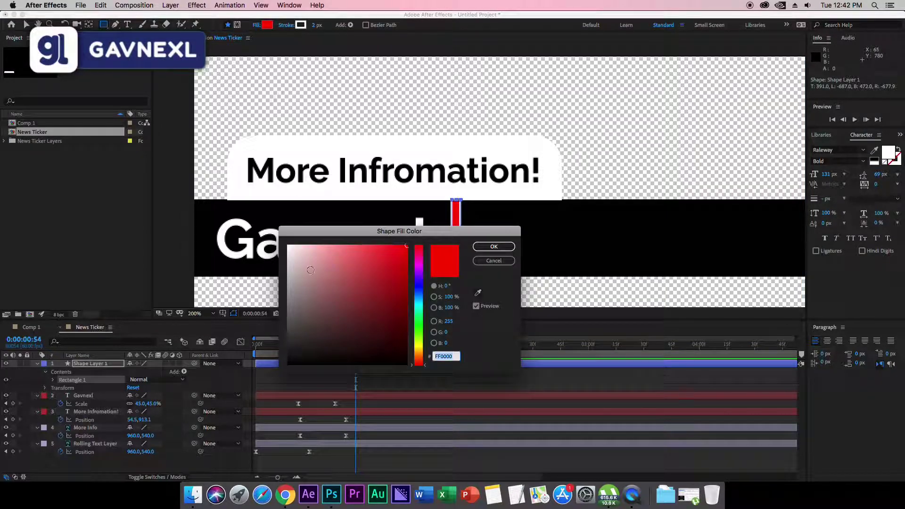
{"action": "left_click", "coordinate": [288, 246]}
{"action": "left_click", "coordinate": [494, 246]}
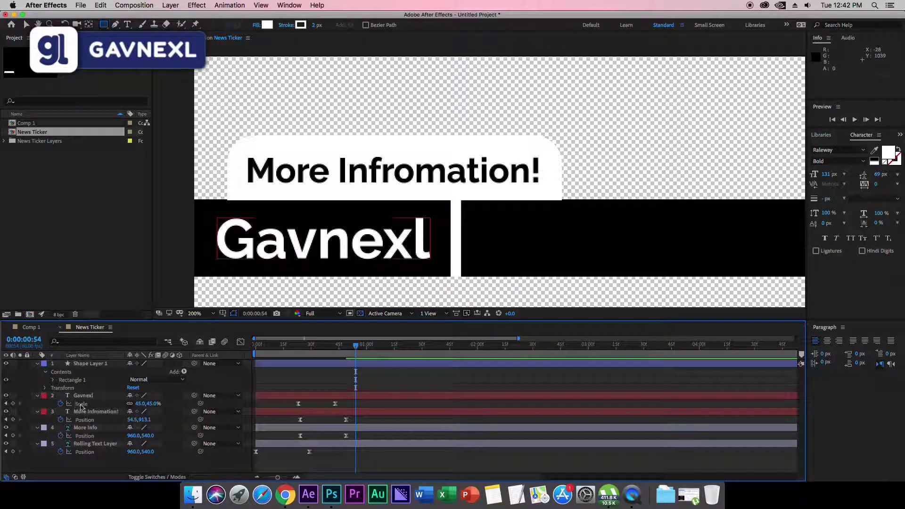
{"action": "key", "text": "super+z"}
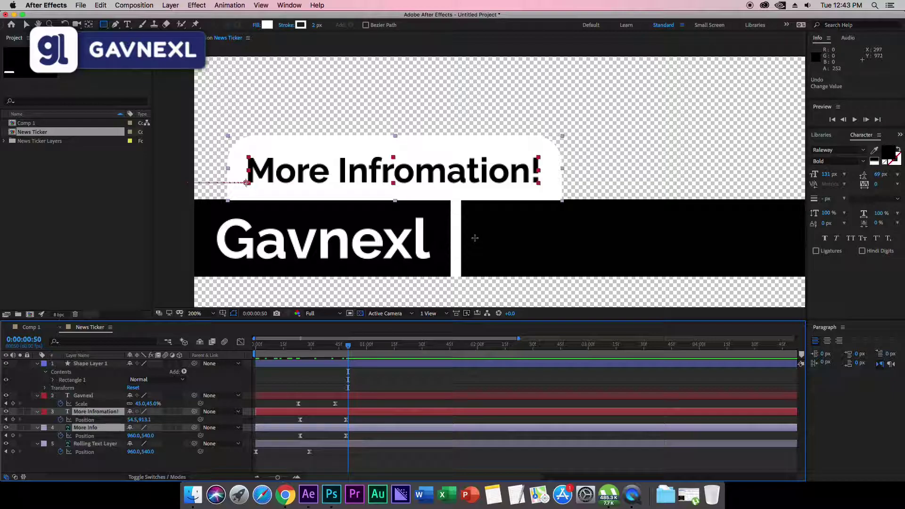
Fit the whole composition in the viewer and preview the ticker with the white divider
{"action": "key", "text": "space"}
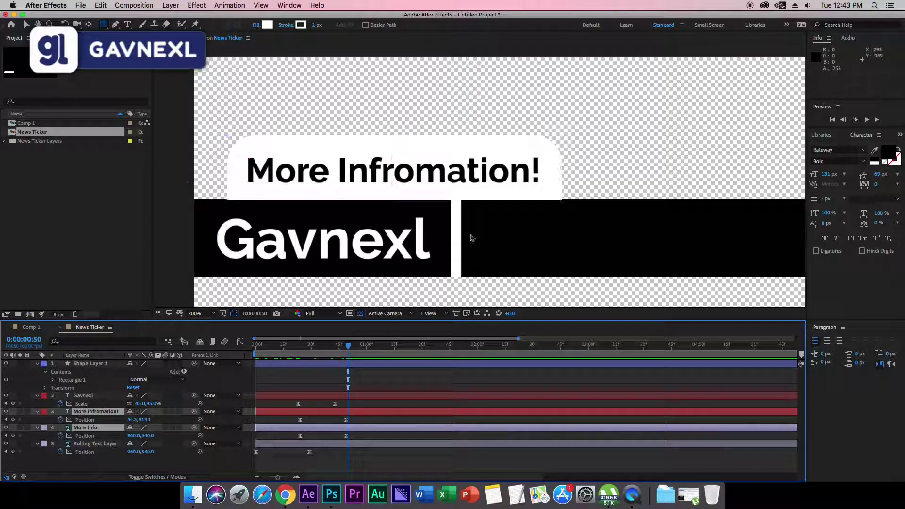
{"action": "key", "text": "space"}
{"action": "key", "text": "q"}
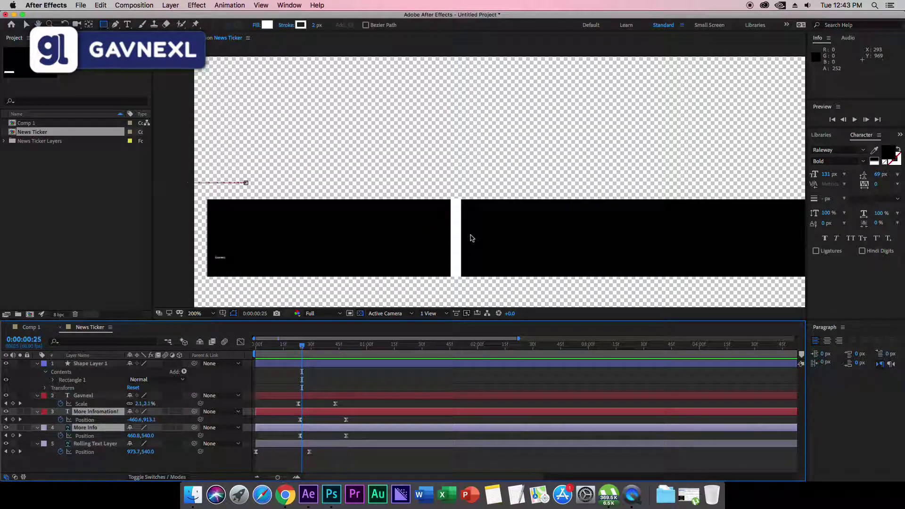
{"action": "left_click", "coordinate": [197, 313]}
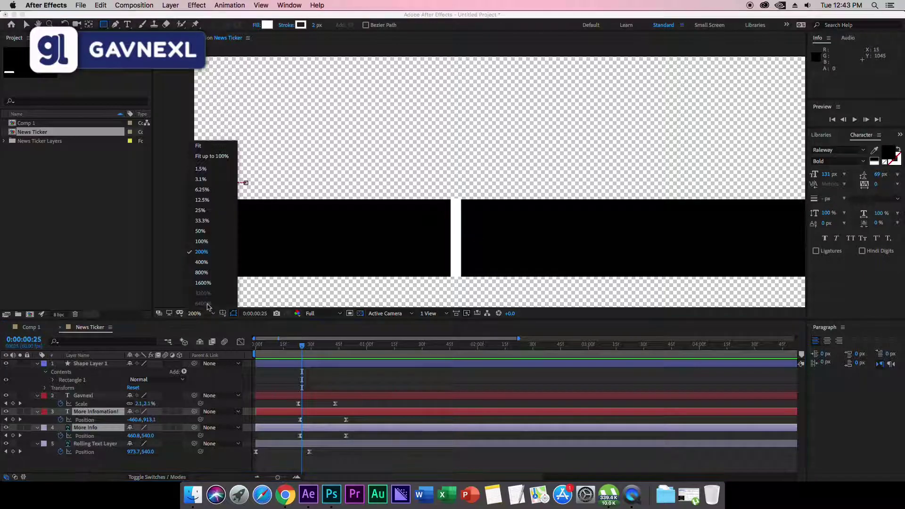
{"action": "left_click", "coordinate": [208, 150]}
{"action": "key", "text": "space"}
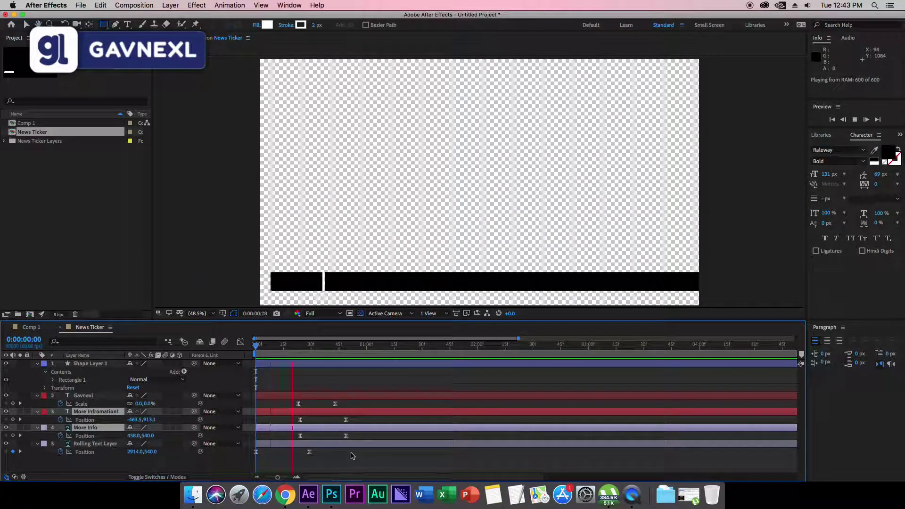
Keyframe the divider layer's position at 0:00:00:31 with its vertical value set to 704, below the frame
{"action": "left_click", "coordinate": [325, 347]}
{"action": "left_click", "coordinate": [313, 350]}
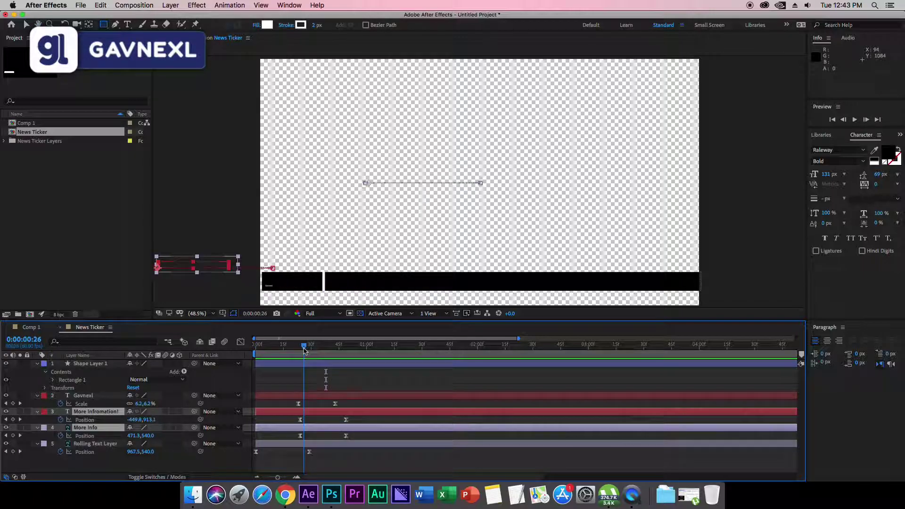
{"action": "left_click", "coordinate": [87, 366]}
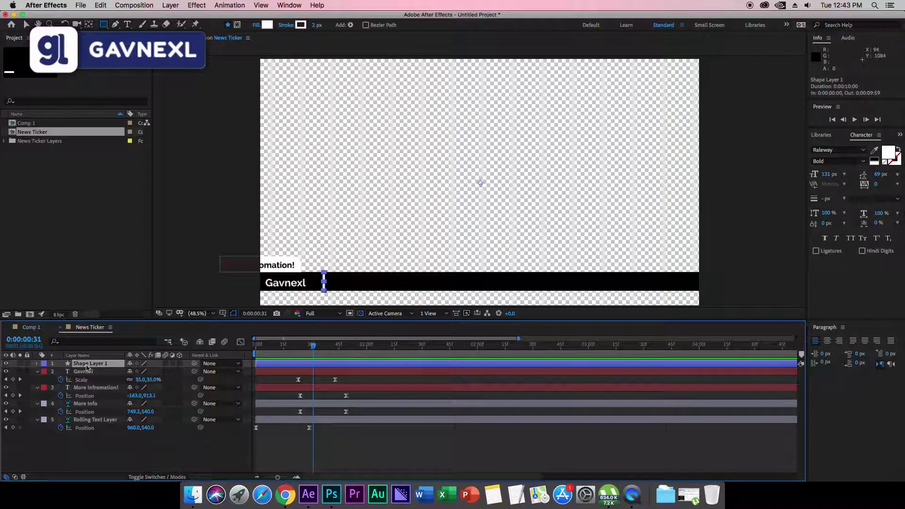
{"action": "key", "text": "super+z"}
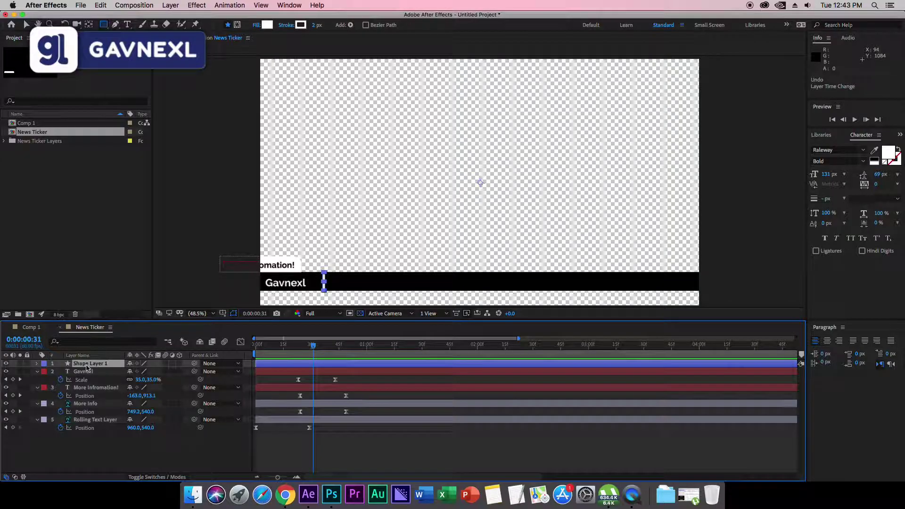
{"action": "key", "text": "p"}
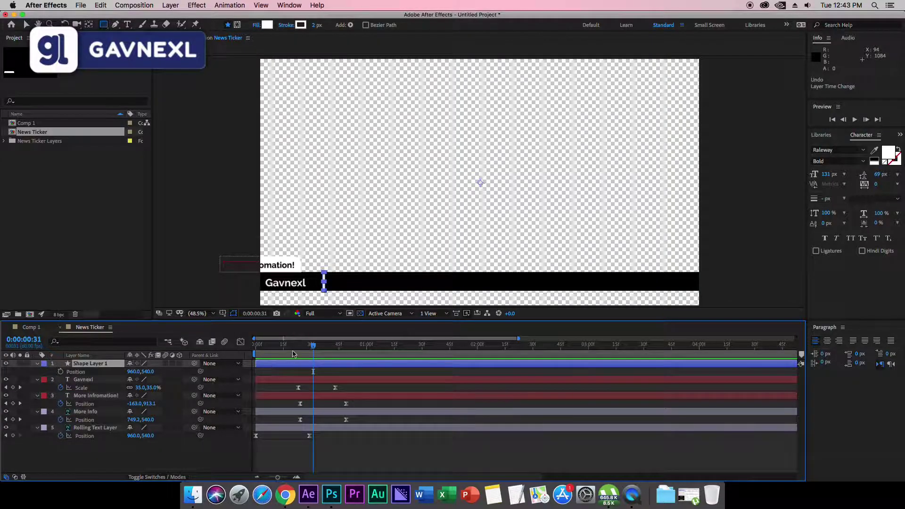
{"action": "mouse_move", "coordinate": [315, 351]}
{"action": "left_mouse_down"}
{"action": "mouse_move", "coordinate": [273, 353]}
{"action": "mouse_move", "coordinate": [340, 359]}
{"action": "mouse_move", "coordinate": [314, 364]}
{"action": "left_mouse_up"}
{"action": "left_click", "coordinate": [60, 371]}
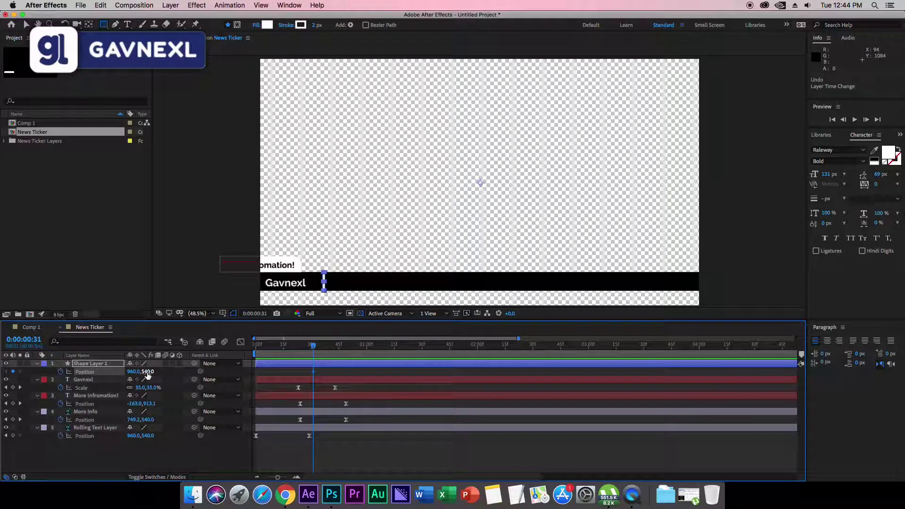
{"action": "left_click_drag", "start_coordinate": [148, 372], "coordinate": [194, 373]}
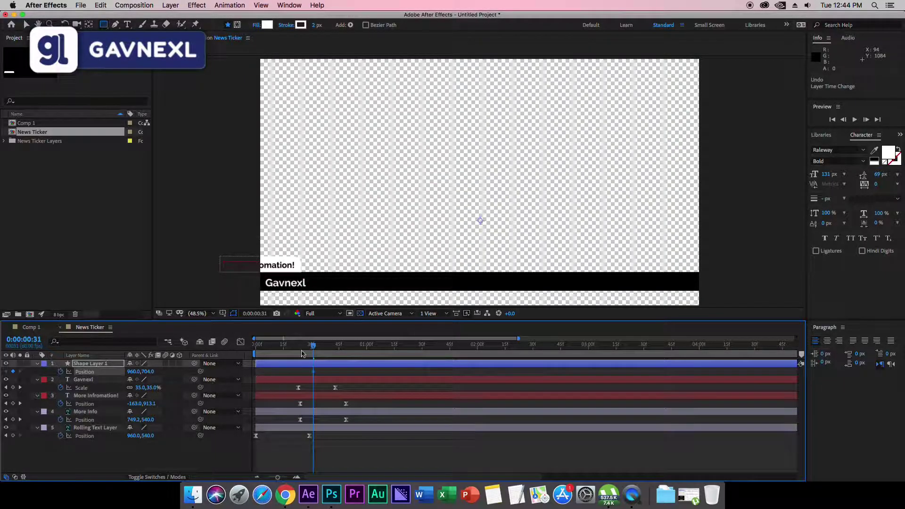
Keyframe the divider's vertical position at 540 at 0:00:00:40 and scrub through its slide-up
{"action": "left_click_drag", "start_coordinate": [314, 348], "coordinate": [332, 348]}
{"action": "left_click", "coordinate": [149, 372]}
{"action": "key", "text": "Return"}
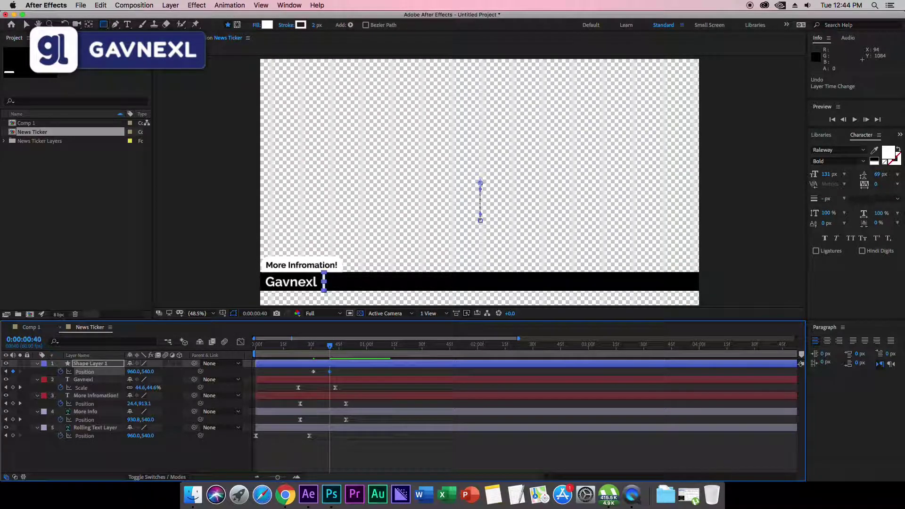
{"action": "left_click", "coordinate": [311, 351]}
{"action": "left_click_drag", "start_coordinate": [306, 355], "coordinate": [338, 353]}
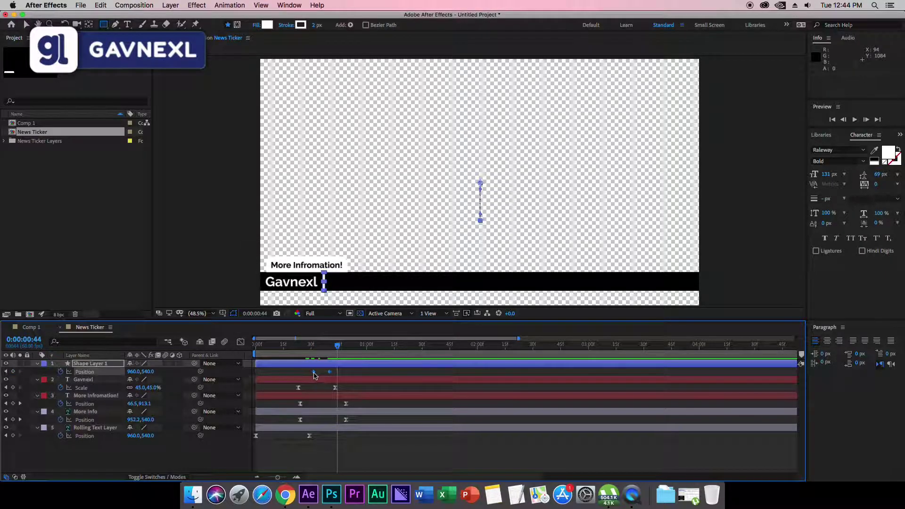
Apply Easy Ease to both position keyframes of the divider
{"action": "right_click", "coordinate": [314, 373]}
{"action": "mouse_move", "coordinate": [400, 472]}
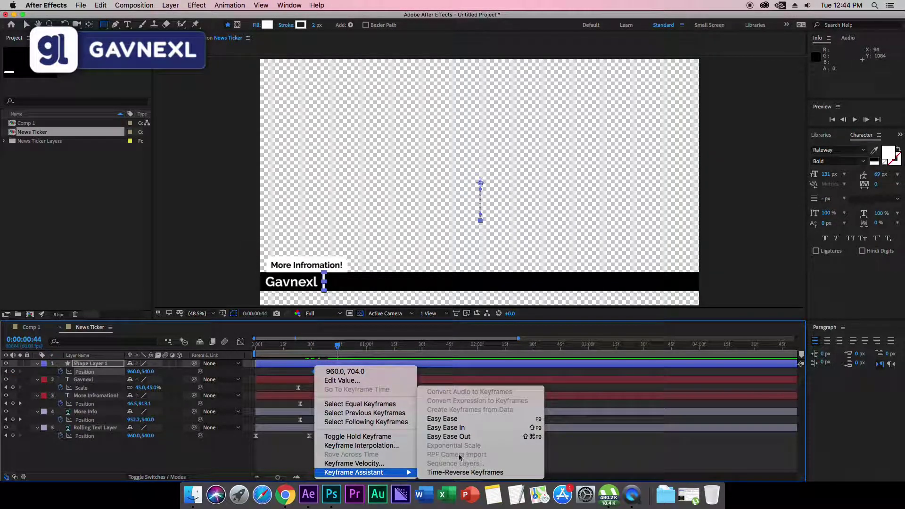
{"action": "left_click", "coordinate": [467, 419]}
Reshape the divider's position speed curve in the Graph Editor for a fast start and slow finish, and preview the ticker
{"action": "left_click", "coordinate": [240, 343]}
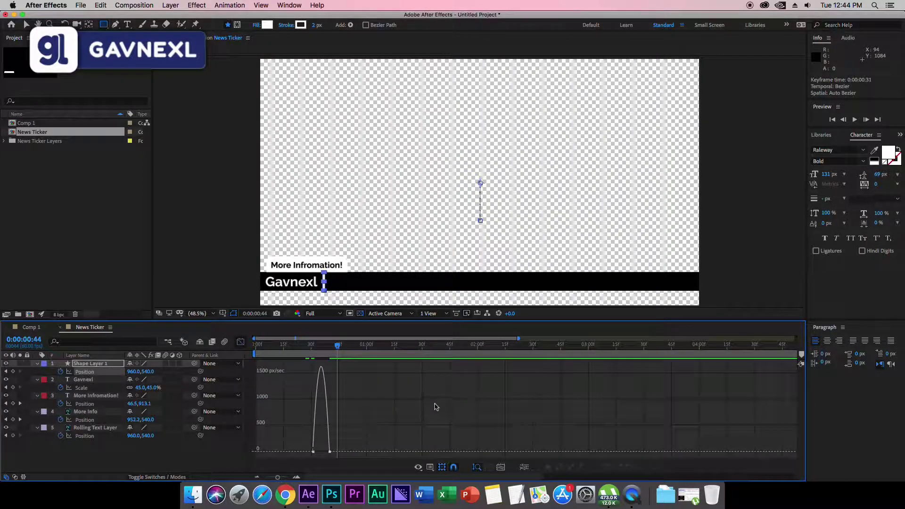
{"action": "left_click_drag", "start_coordinate": [319, 447], "coordinate": [320, 450]}
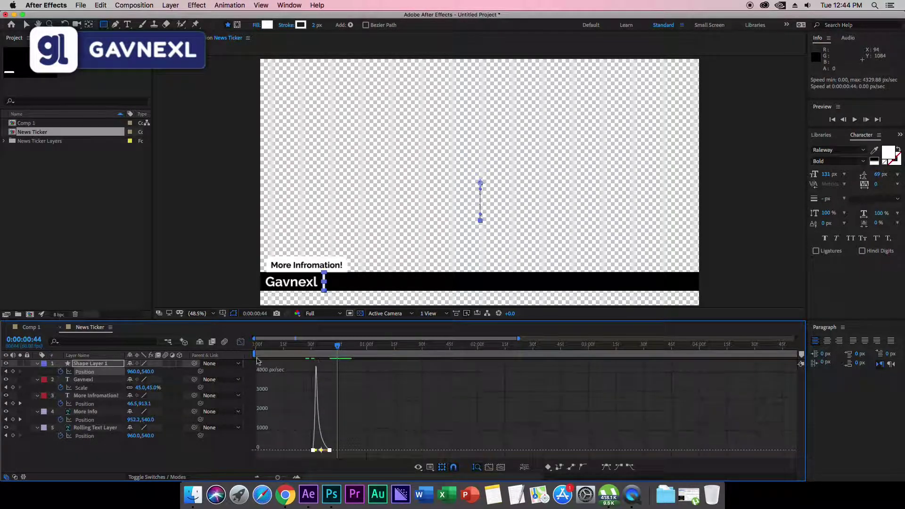
{"action": "left_click", "coordinate": [241, 343]}
{"action": "key", "text": "space"}
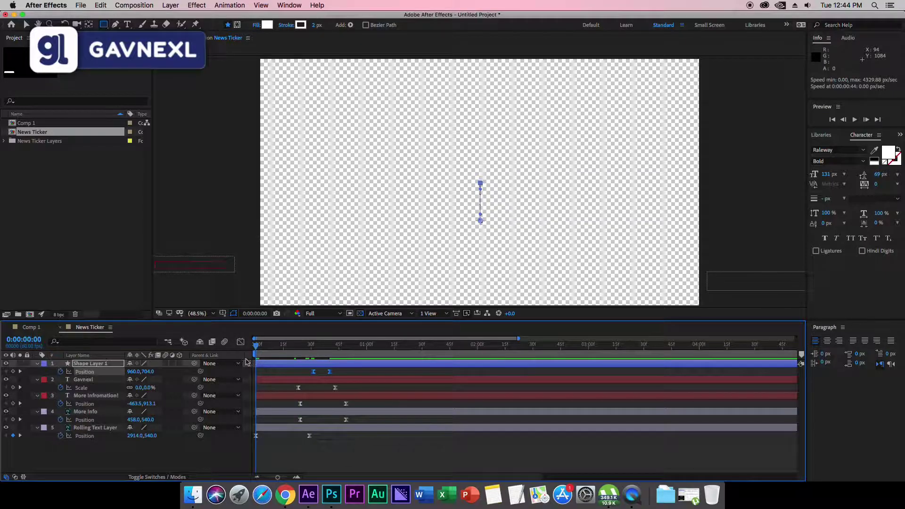
{"action": "key", "text": "space"}
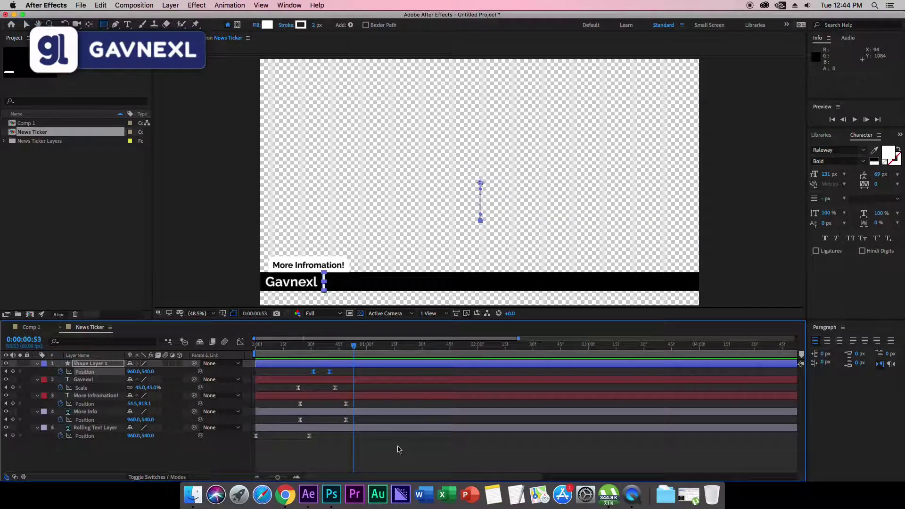
Move the divider's first position keyframe four frames earlier and its last one to 0:00:00:41, and preview the ticker
{"action": "left_click_drag", "start_coordinate": [314, 372], "coordinate": [305, 373]}
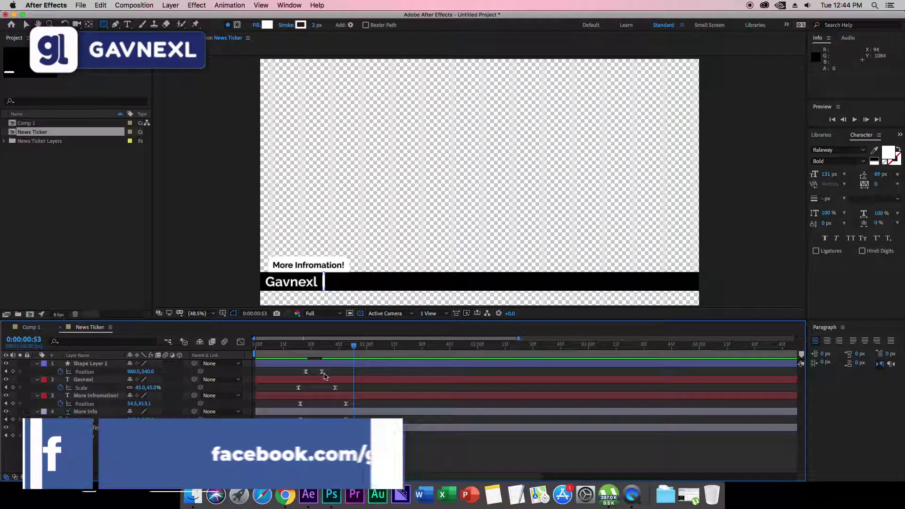
{"action": "mouse_move", "coordinate": [332, 375]}
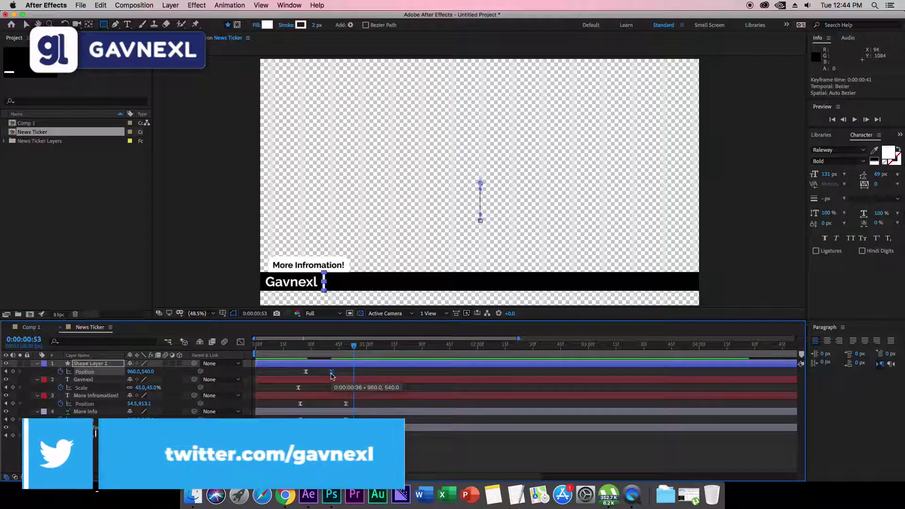
{"action": "key", "text": "space"}
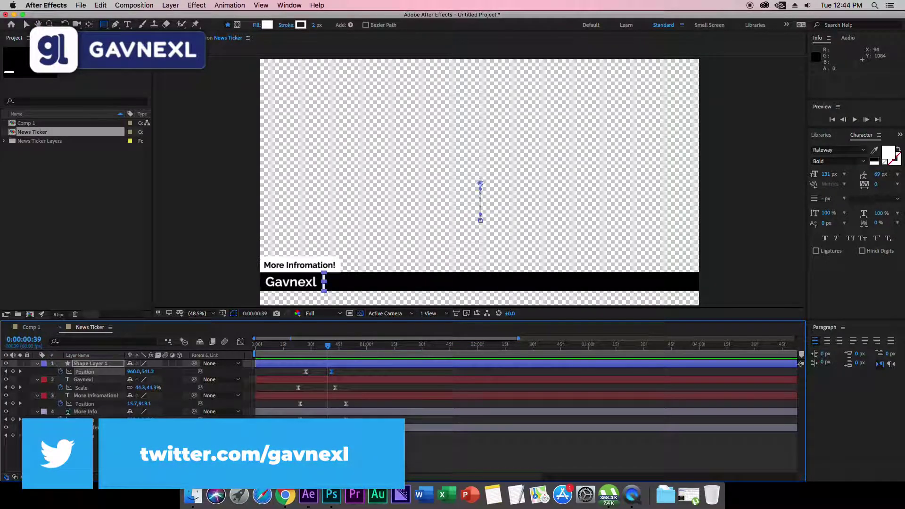
{"action": "key", "text": "space"}
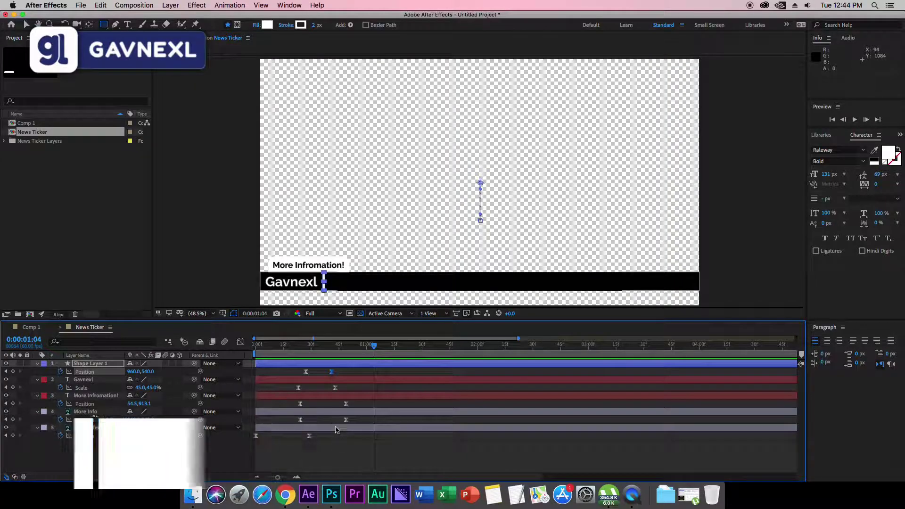
{"action": "left_click", "coordinate": [335, 376]}
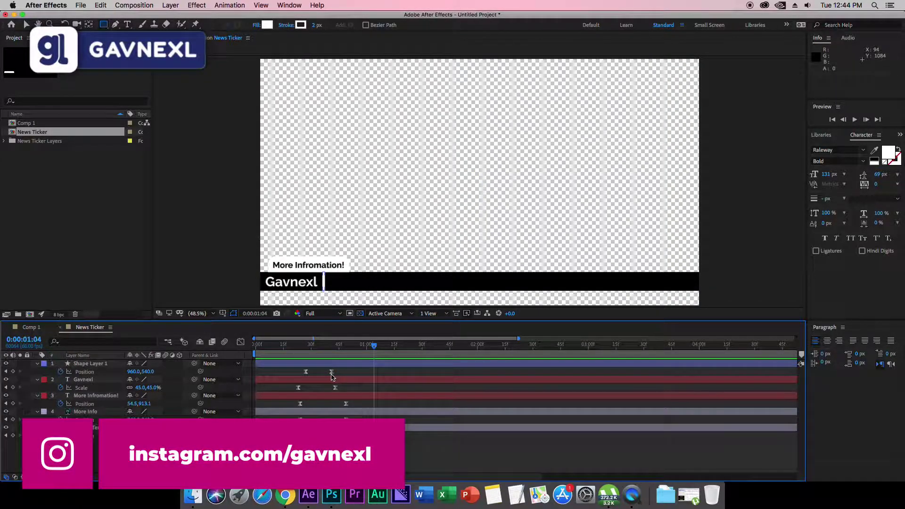
Move the divider's last position keyframe to 0:00:00:42 and preview the ticker
{"action": "left_click", "coordinate": [332, 372]}
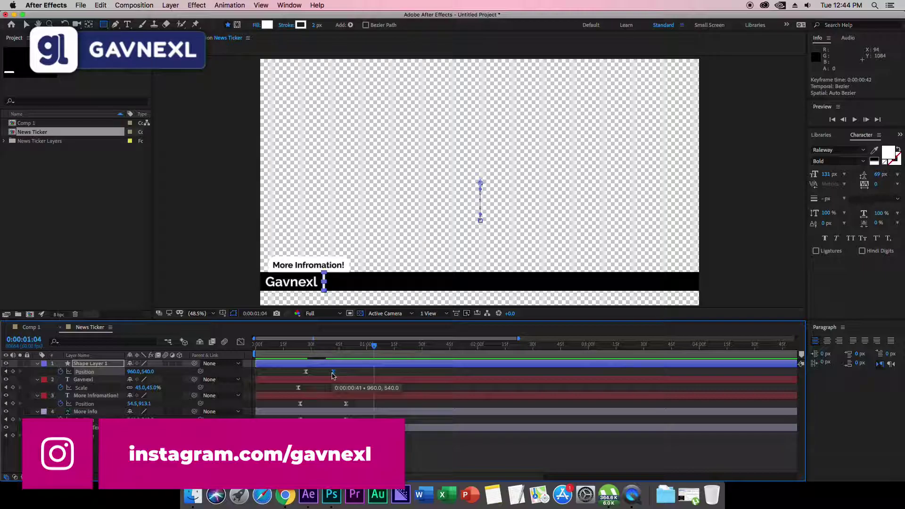
{"action": "key", "text": "space"}
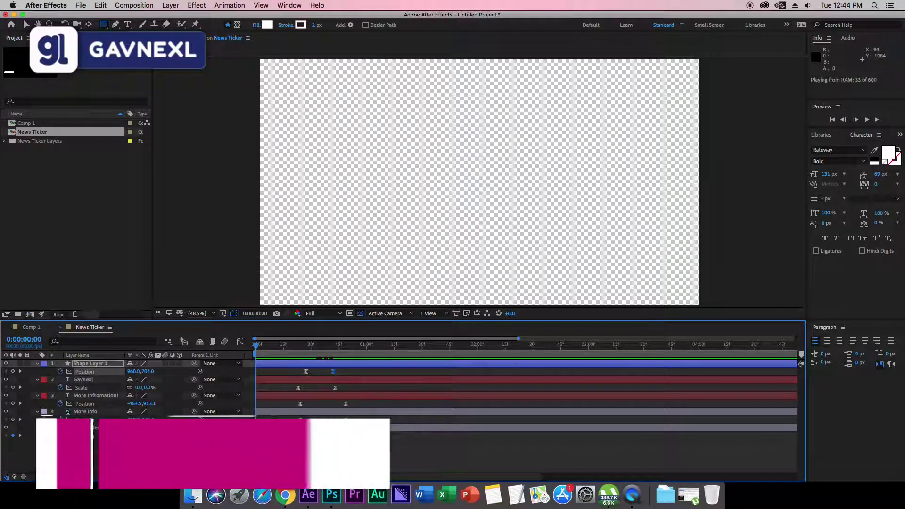
{"action": "key", "text": "space"}
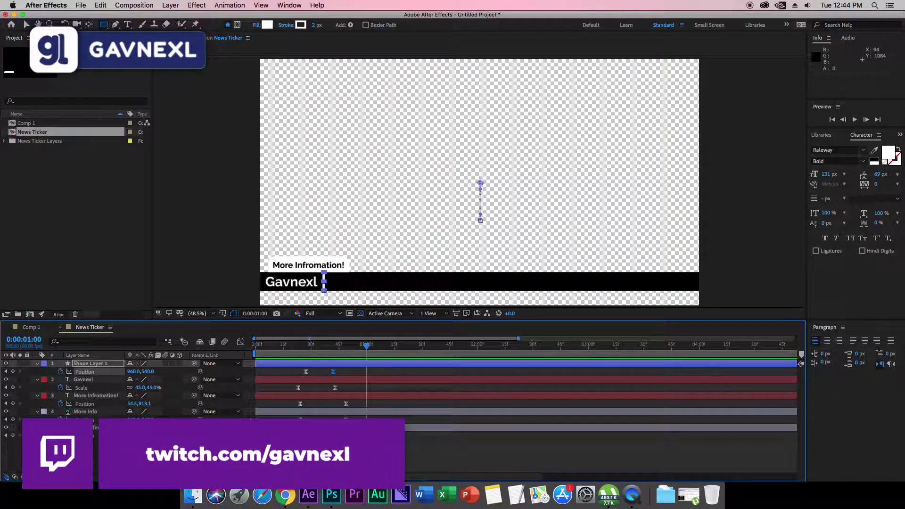
Deselect all layers and start a new point text layer in the empty area above the ticker bar
{"action": "key", "text": "super+shift+a"}
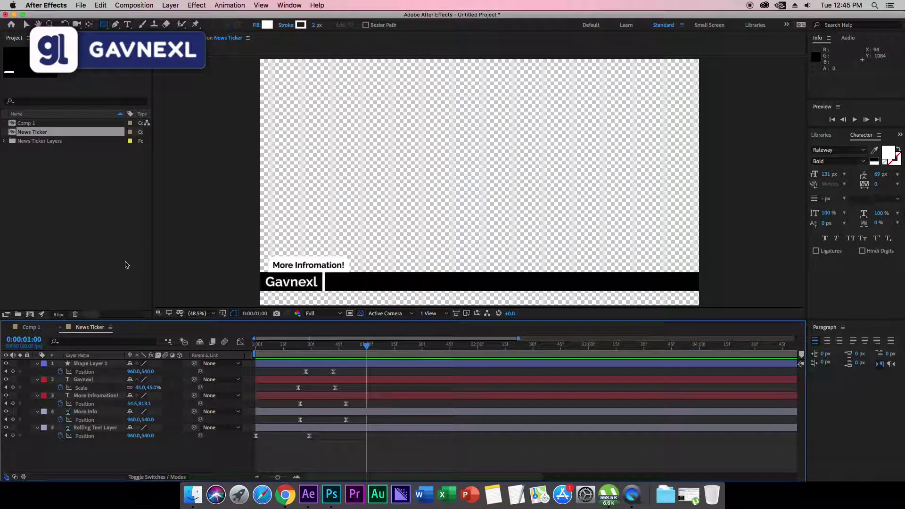
{"action": "left_click", "coordinate": [126, 24]}
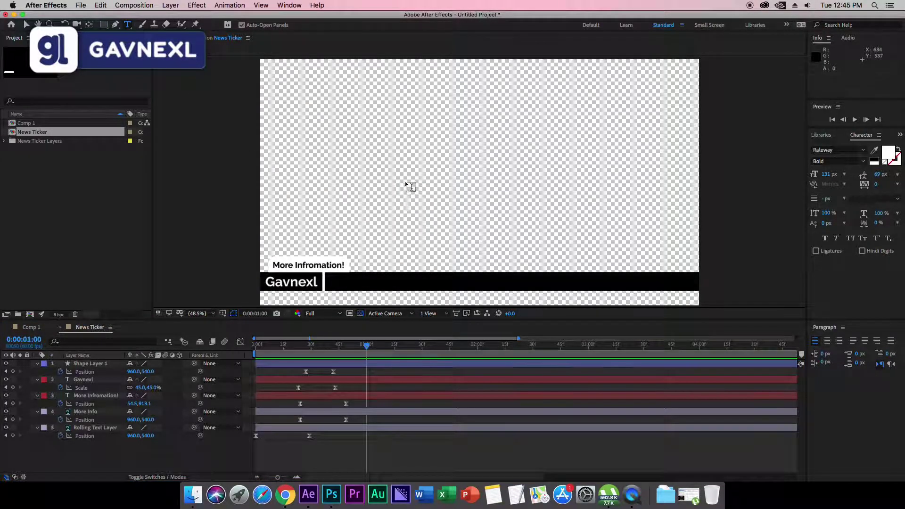
{"action": "left_click", "coordinate": [406, 186]}
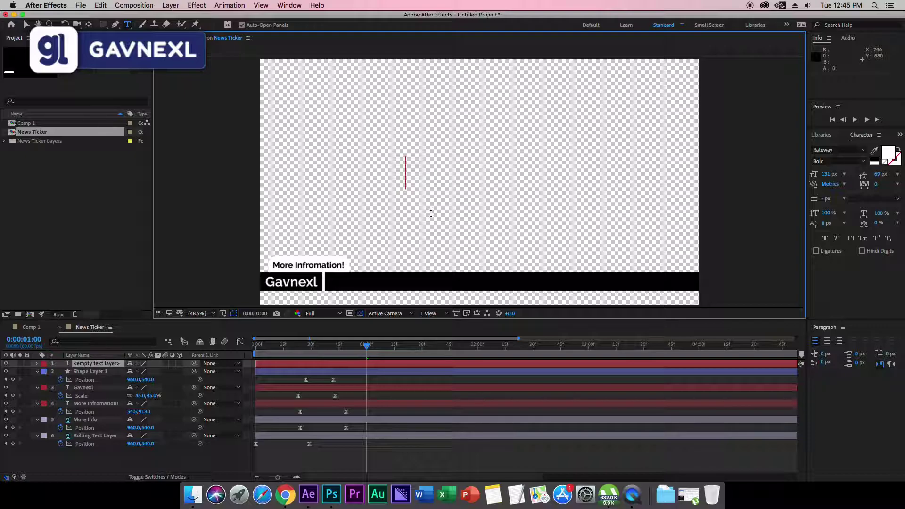
Switch to TextEdit and write "SUBSCRIBE now for more Awesome & Helpful Videos In The Future. And don't forget to Turn On Notifications."
{"action": "left_click", "coordinate": [516, 493]}
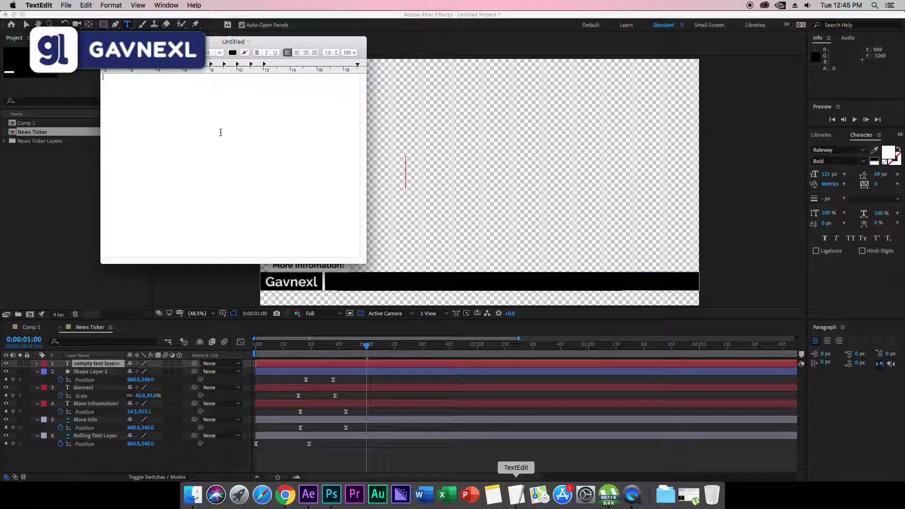
{"action": "type", "text": "SUB"}
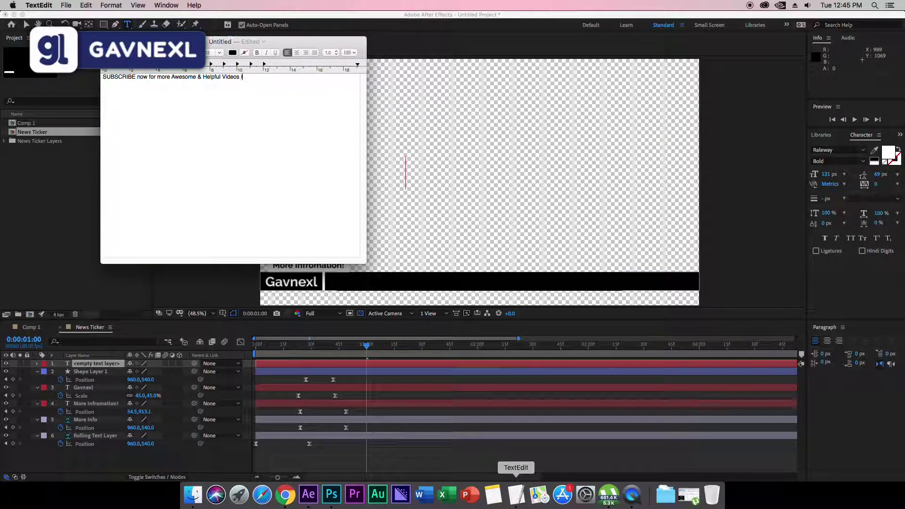
{"action": "type", "text": " The Future. And don't forget to Turn On Notificaton"}
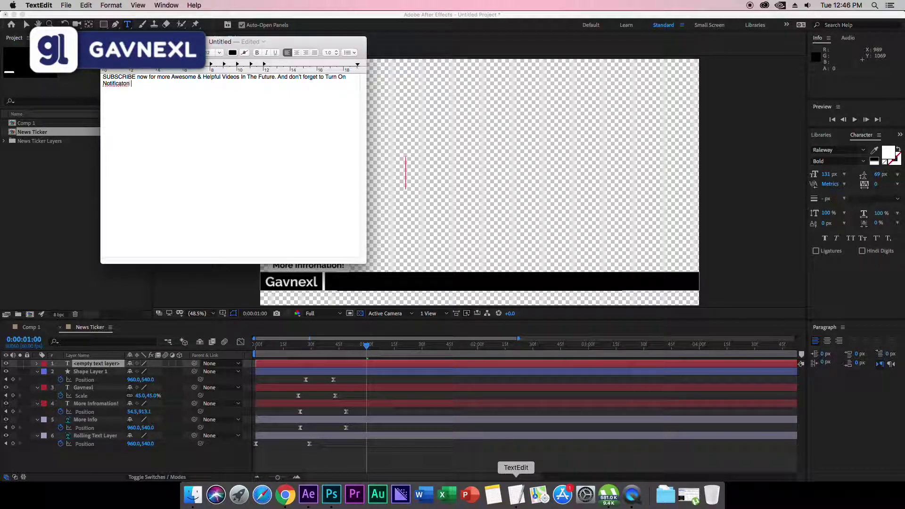
{"action": "type", "text": "ification"}
{"action": "type", "text": "tions"}
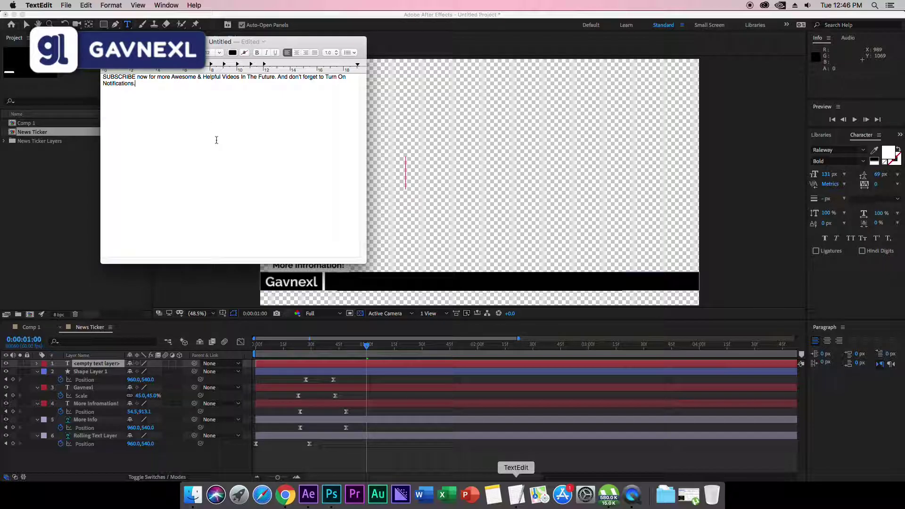
Copy the whole sentence from TextEdit, minimize its window, and paste the sentence into the empty text layer in After Effects
{"action": "key", "text": "super+a"}
{"action": "key", "text": "super+c"}
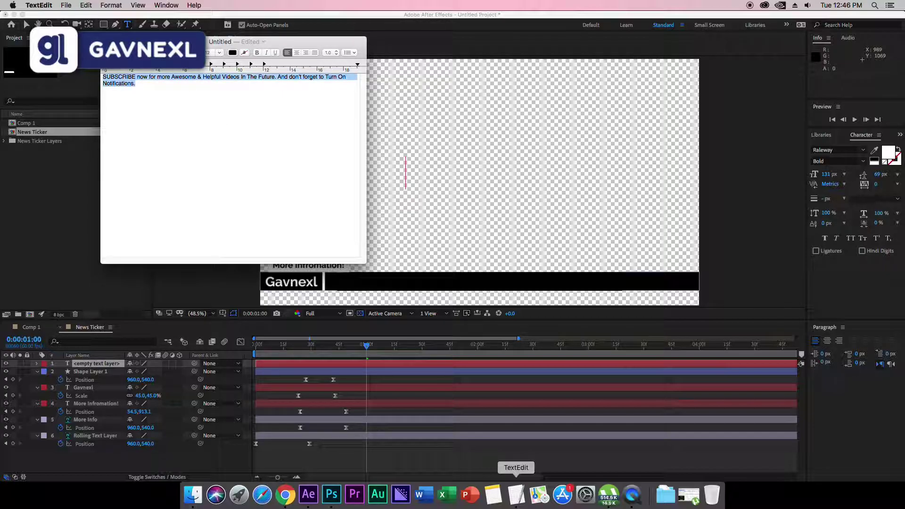
{"action": "key", "text": "super+m"}
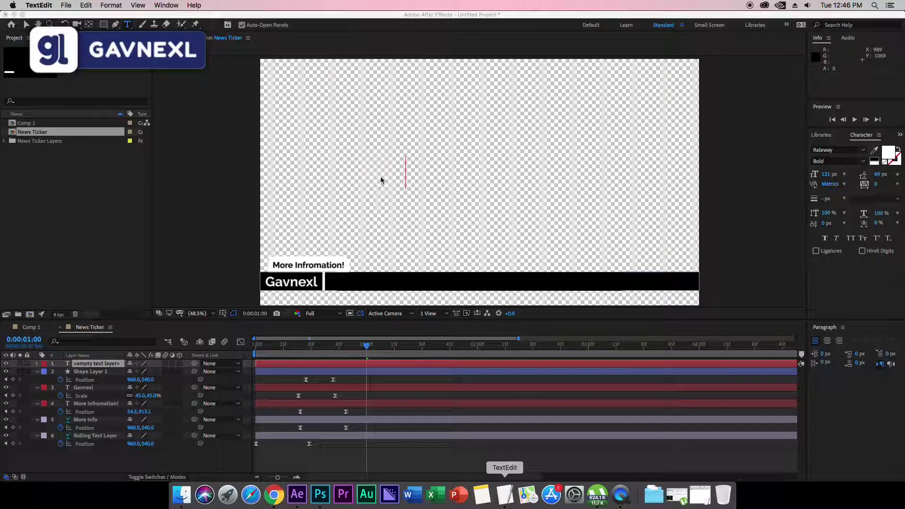
{"action": "key", "text": "super+v"}
{"action": "left_click", "coordinate": [121, 395]}
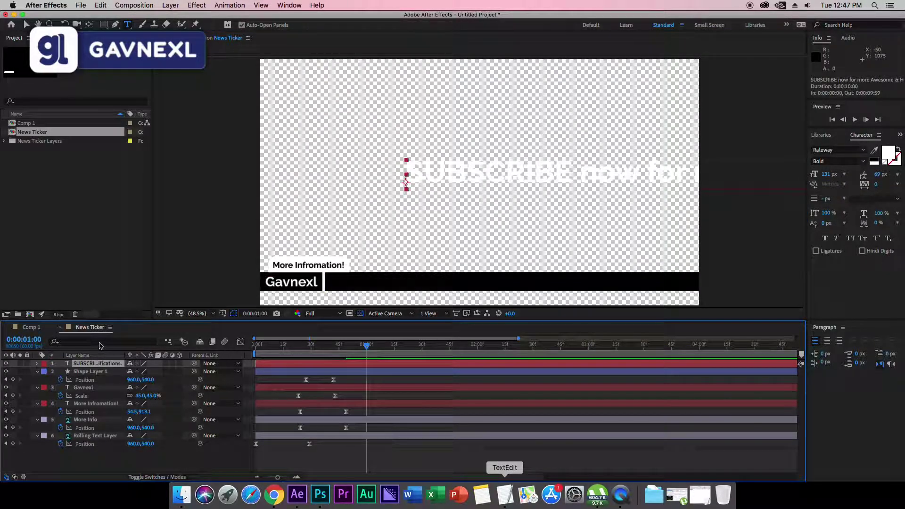
Scale the SUBSCRIBE text layer to 48% and place it on the black bar just after the divider, at about 379, 991
{"action": "key", "text": "s"}
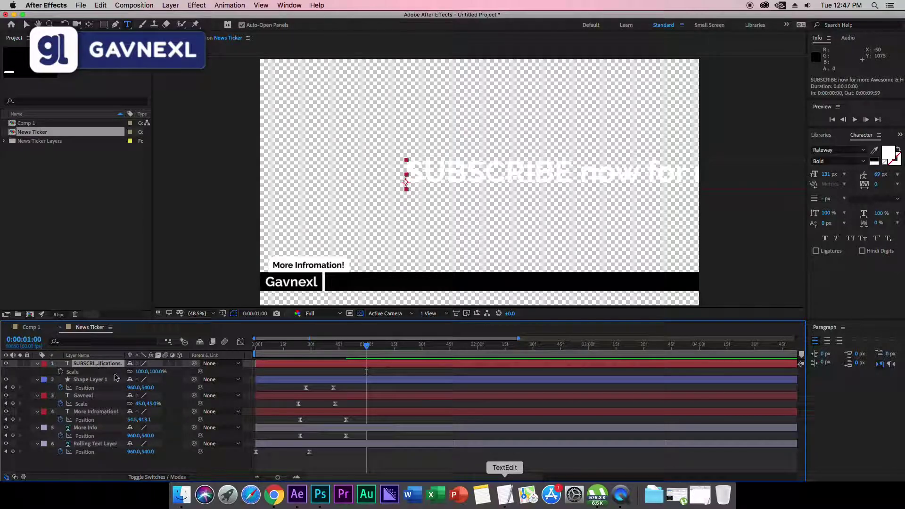
{"action": "left_click_drag", "start_coordinate": [143, 376], "coordinate": [128, 372]}
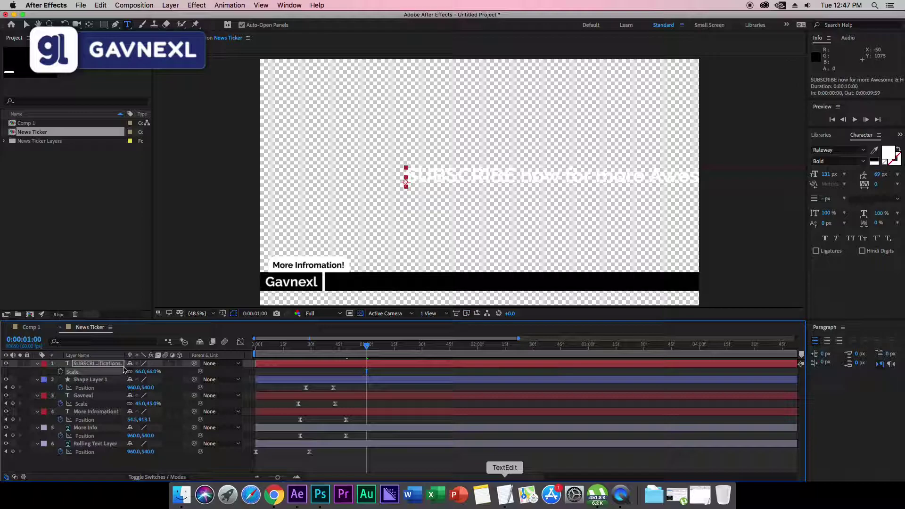
{"action": "left_click", "coordinate": [26, 24]}
{"action": "left_click_drag", "start_coordinate": [474, 195], "coordinate": [431, 287]}
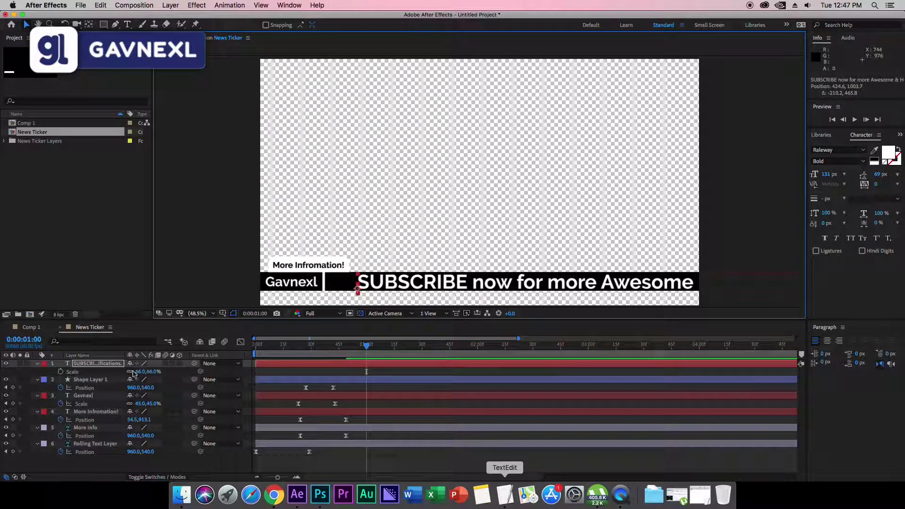
{"action": "left_click_drag", "start_coordinate": [138, 373], "coordinate": [129, 372]}
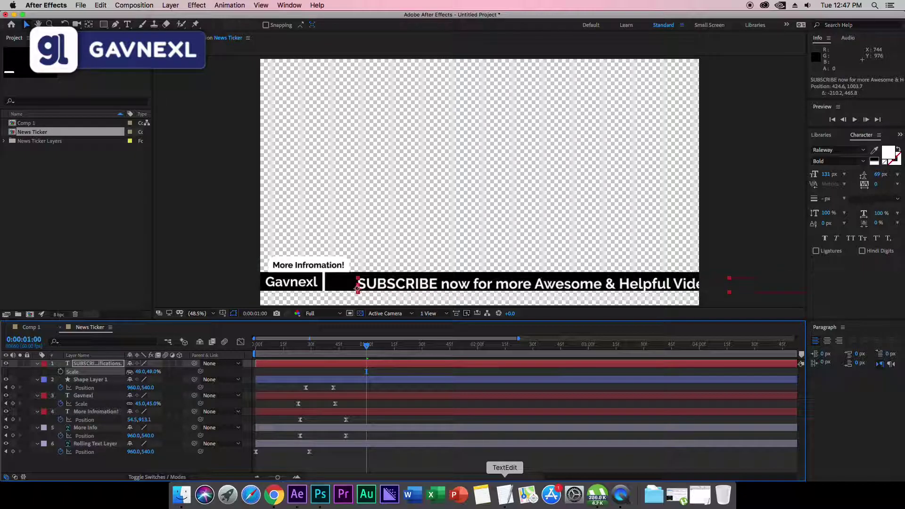
{"action": "left_click_drag", "start_coordinate": [387, 288], "coordinate": [378, 286]}
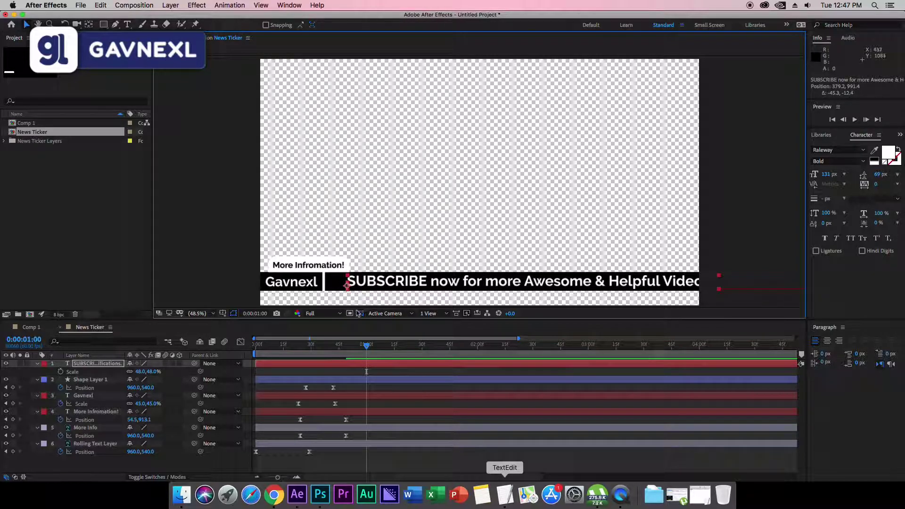
Keyframe the SUBSCRIBE text's position at 0:00:00:20 with a horizontal value of 1959.2, just beyond the canvas's right edge
{"action": "left_click_drag", "start_coordinate": [367, 345], "coordinate": [292, 356]}
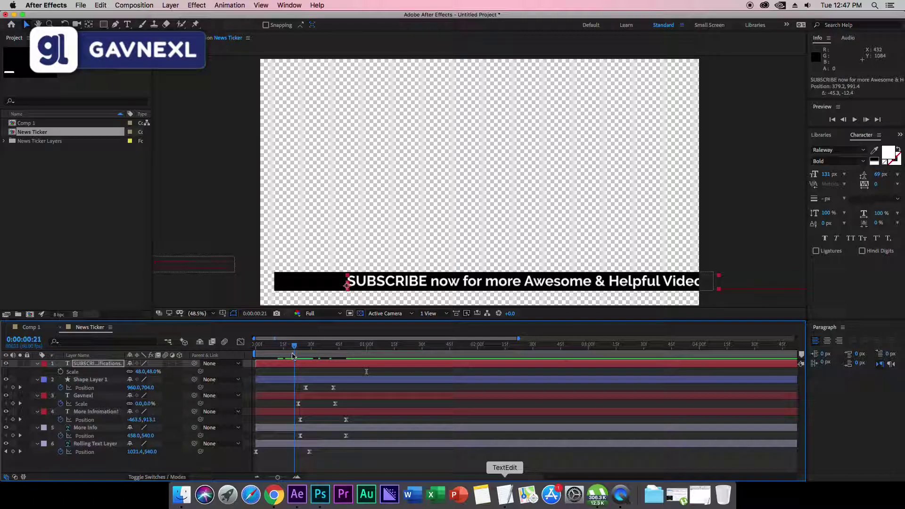
{"action": "key", "text": "ctrl+z"}
{"action": "left_click", "coordinate": [97, 364]}
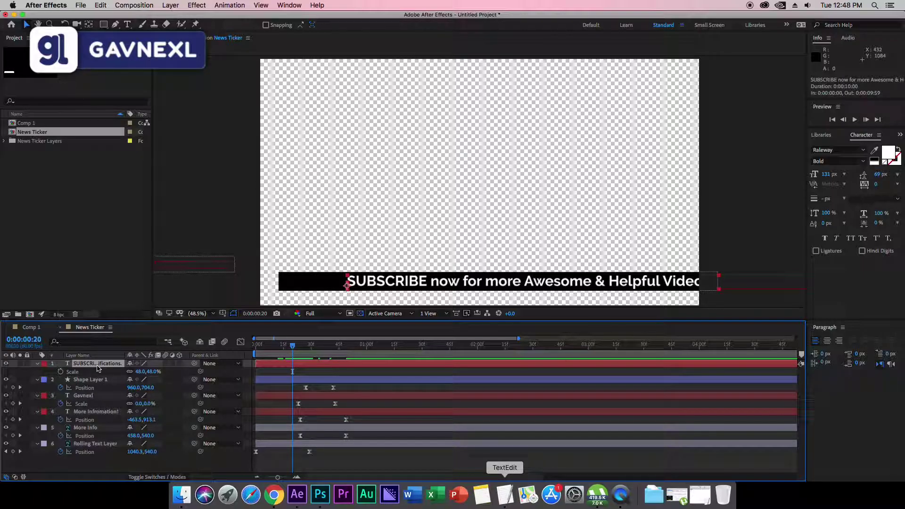
{"action": "key", "text": "p"}
{"action": "left_click", "coordinate": [60, 372]}
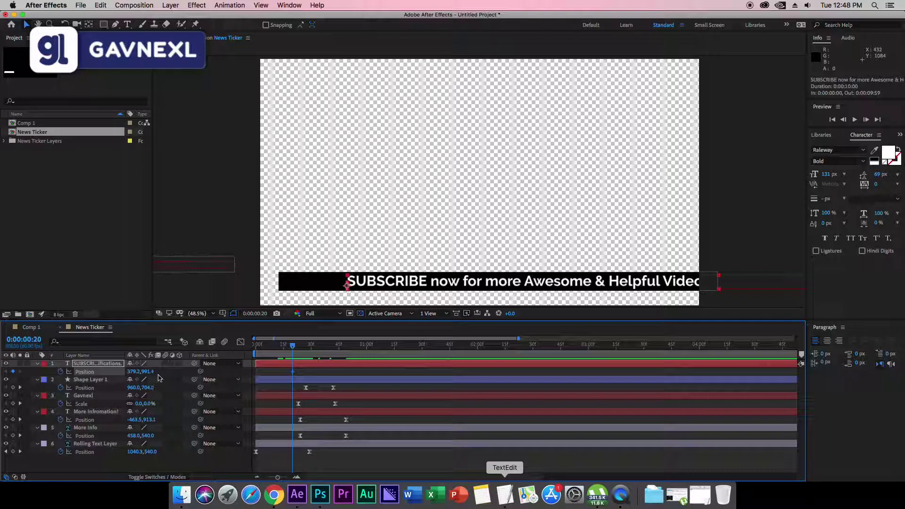
{"action": "left_click_drag", "start_coordinate": [132, 376], "coordinate": [861, 362]}
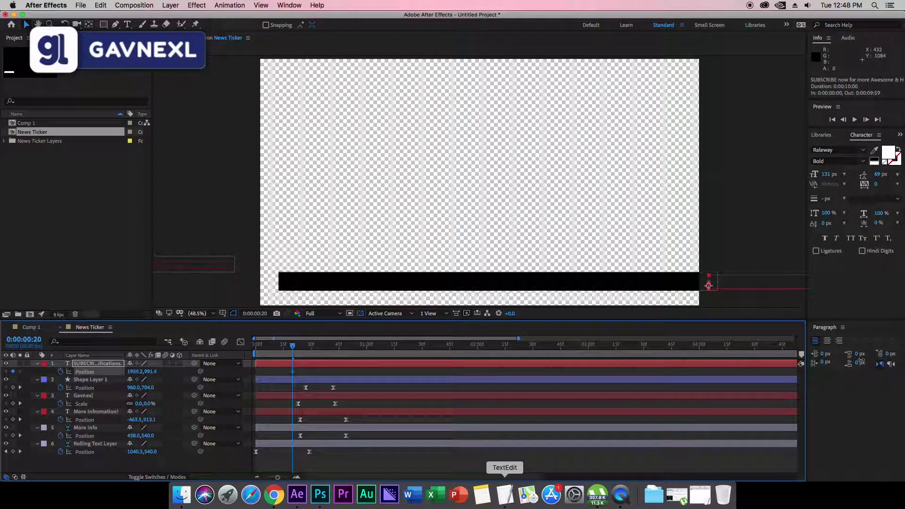
Keyframe the SUBSCRIBE text's horizontal position at about -3249 at 0:00:09:59, past the canvas's left edge, and preview the scroll up to 0:00:03:18
{"action": "left_click_drag", "start_coordinate": [293, 347], "coordinate": [702, 348]}
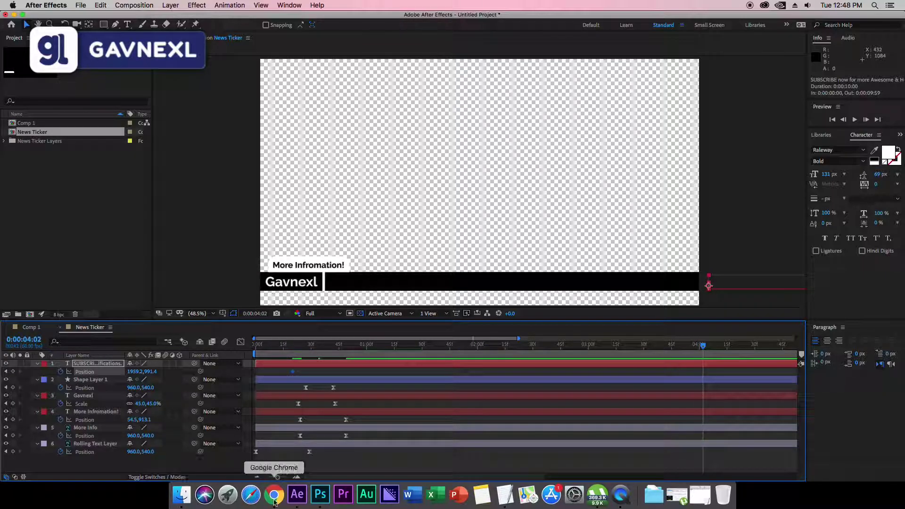
{"action": "left_click_drag", "start_coordinate": [277, 478], "coordinate": [266, 477]}
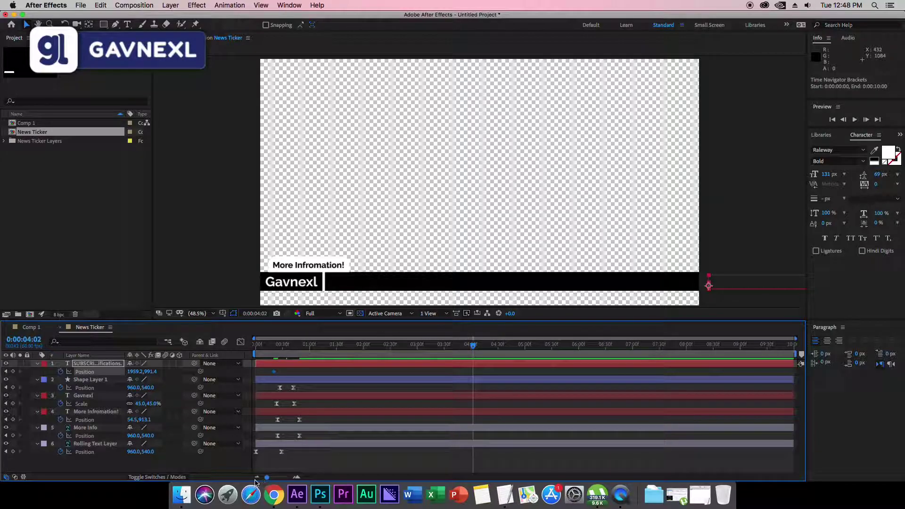
{"action": "left_click_drag", "start_coordinate": [474, 346], "coordinate": [782, 362]}
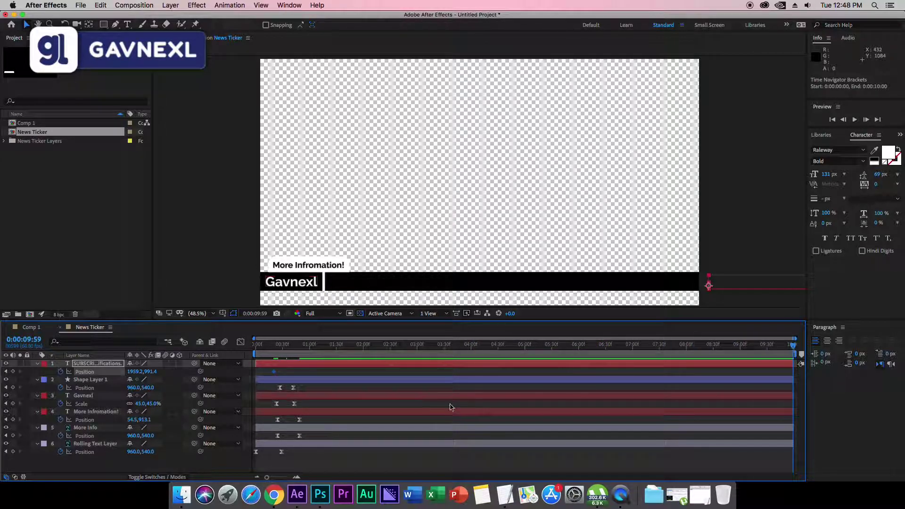
{"action": "left_click_drag", "start_coordinate": [134, 374], "coordinate": [70, 374]}
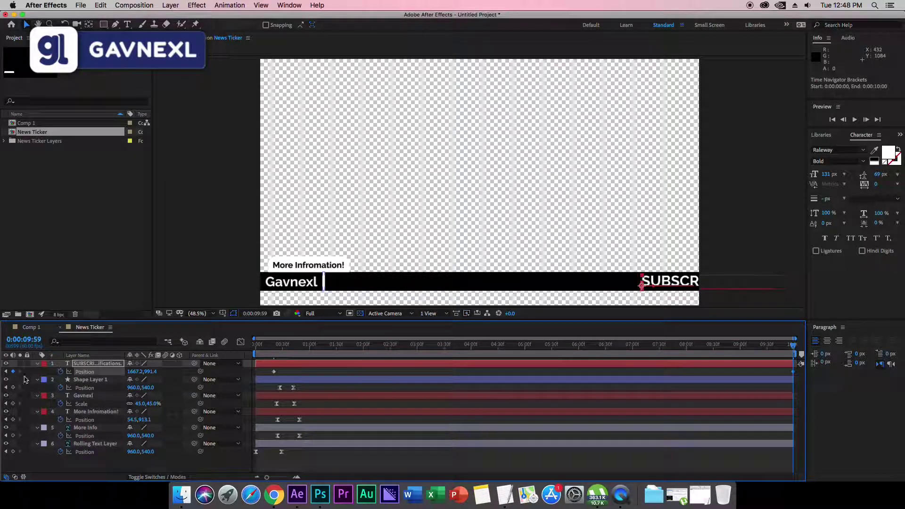
{"action": "left_click_drag", "start_coordinate": [140, 374], "coordinate": [64, 375]}
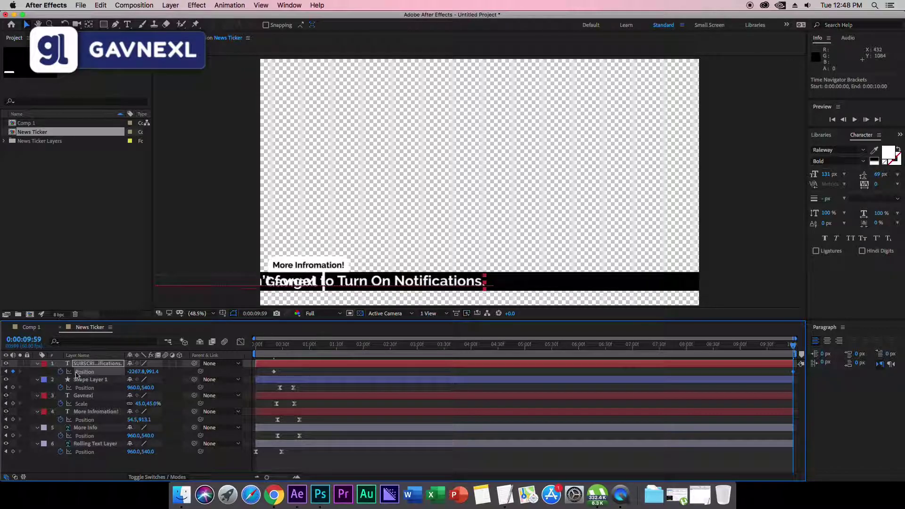
{"action": "left_click_drag", "start_coordinate": [133, 373], "coordinate": [64, 376]}
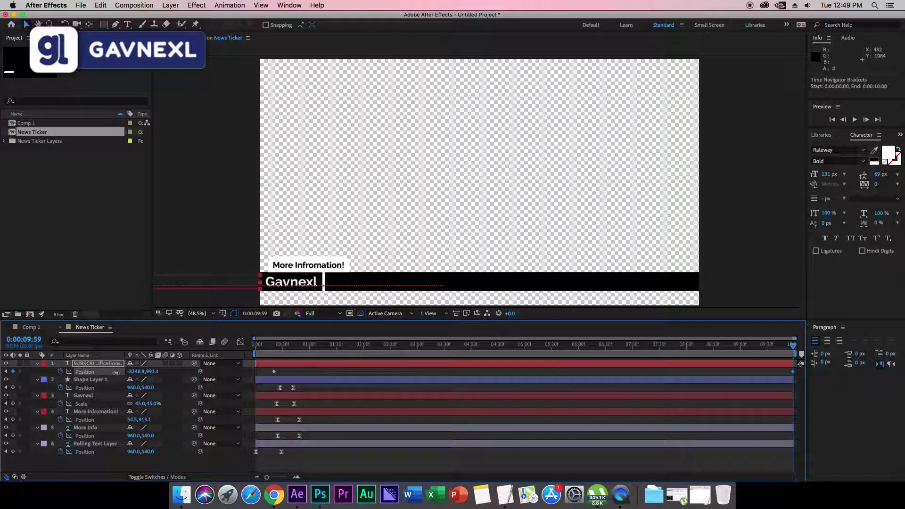
{"action": "key", "text": "space"}
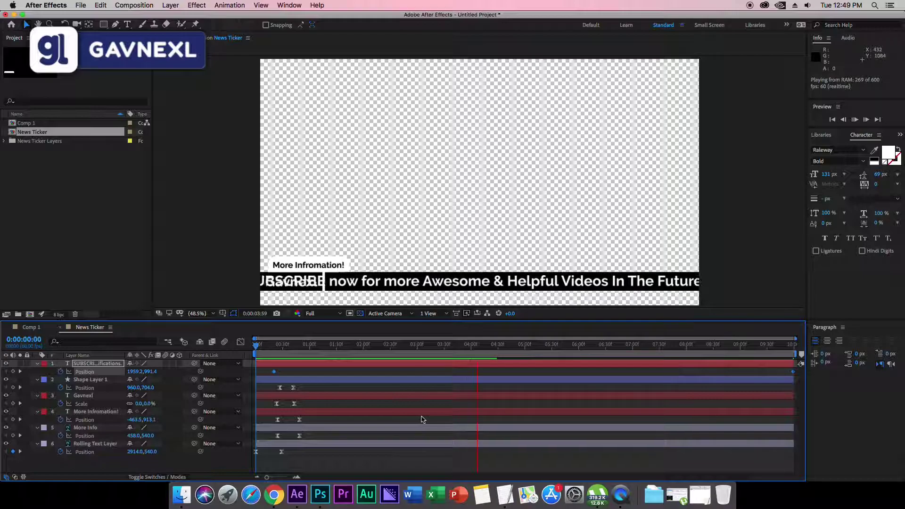
{"action": "left_click", "coordinate": [433, 346]}
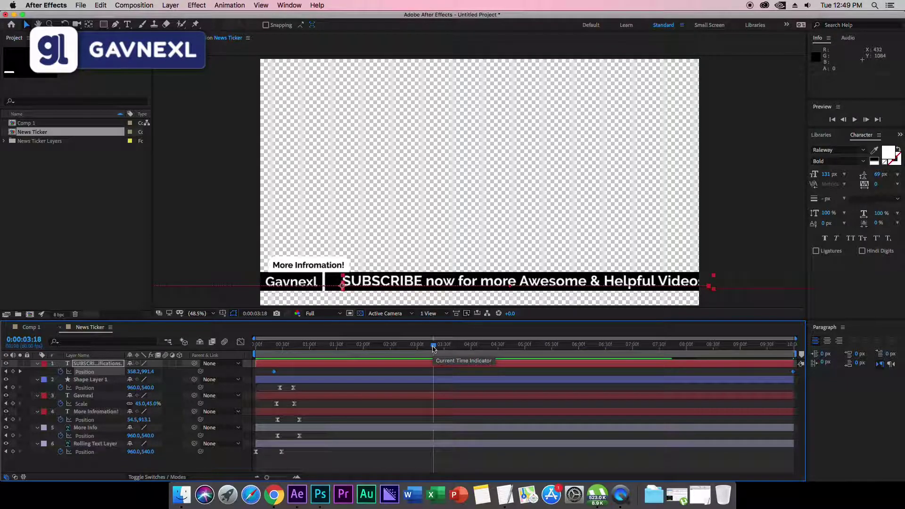